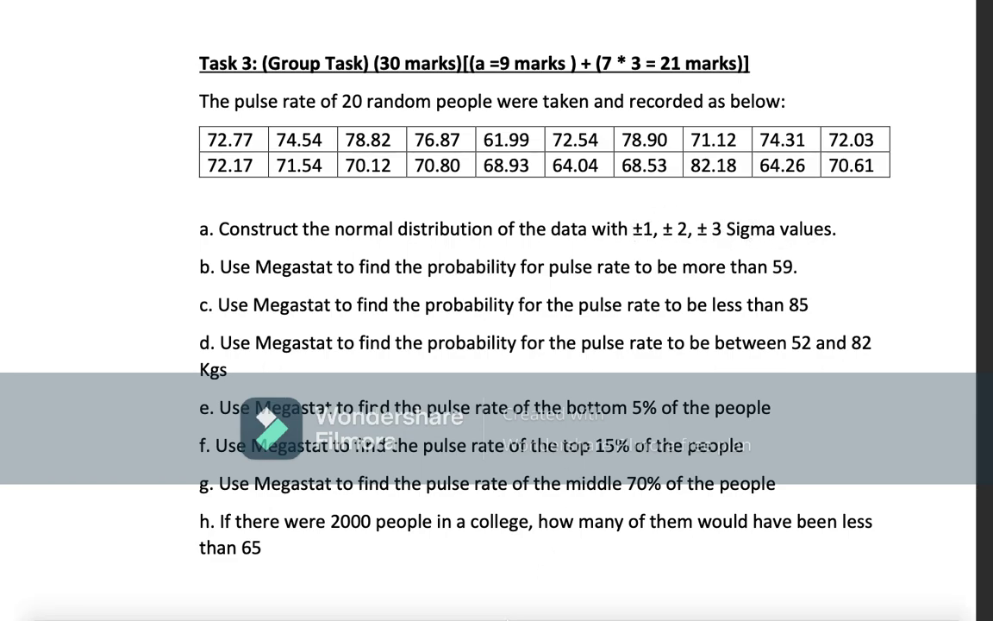
Step: Switch to the project2 workbook and review the pulse rate, p(x) formula and mean columns
mouse_move(526, 603)
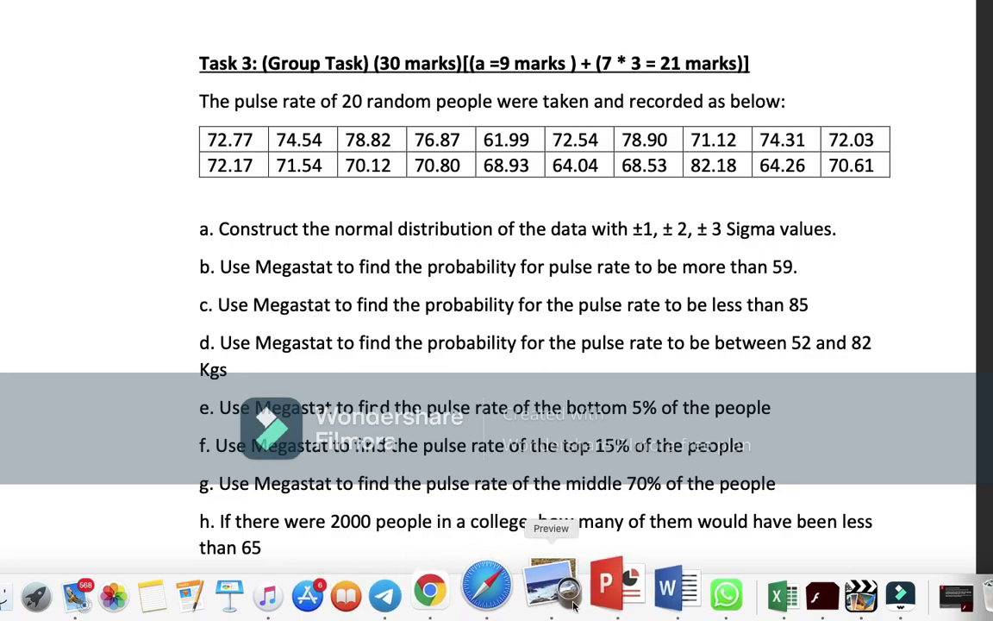
click(720, 599)
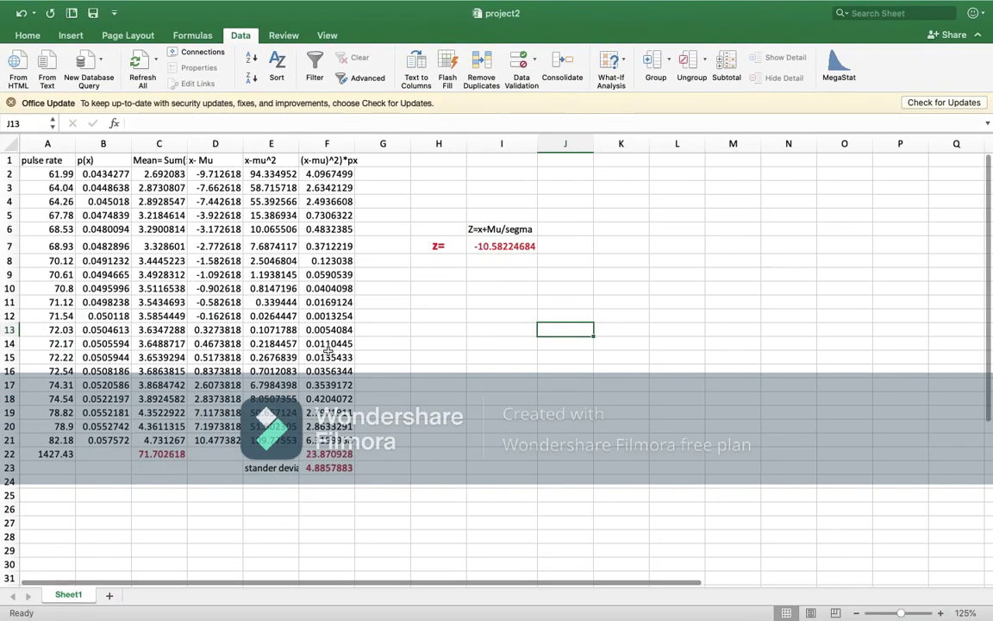
click(55, 170)
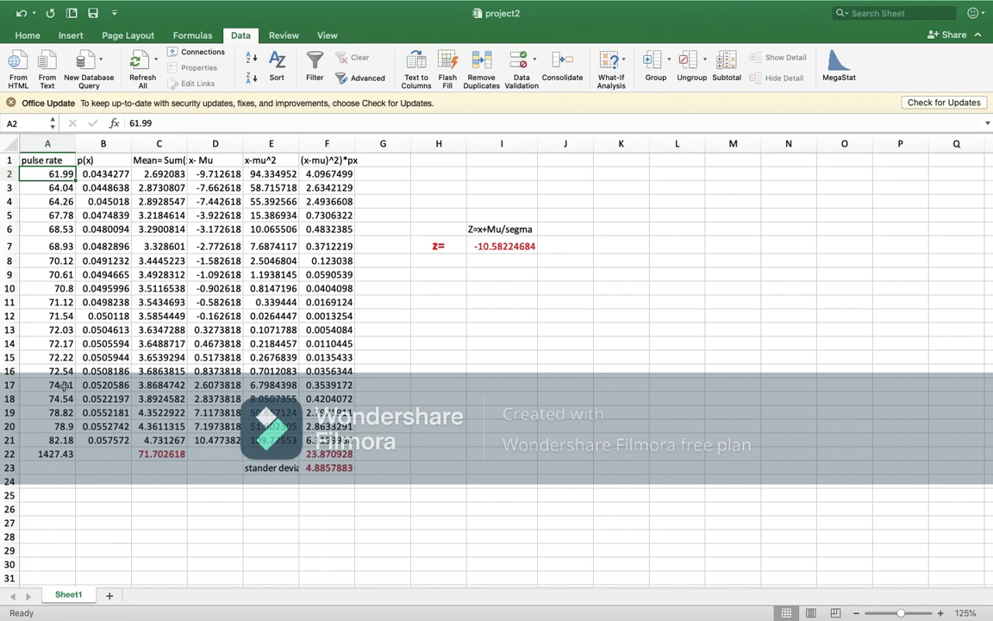
click(99, 163)
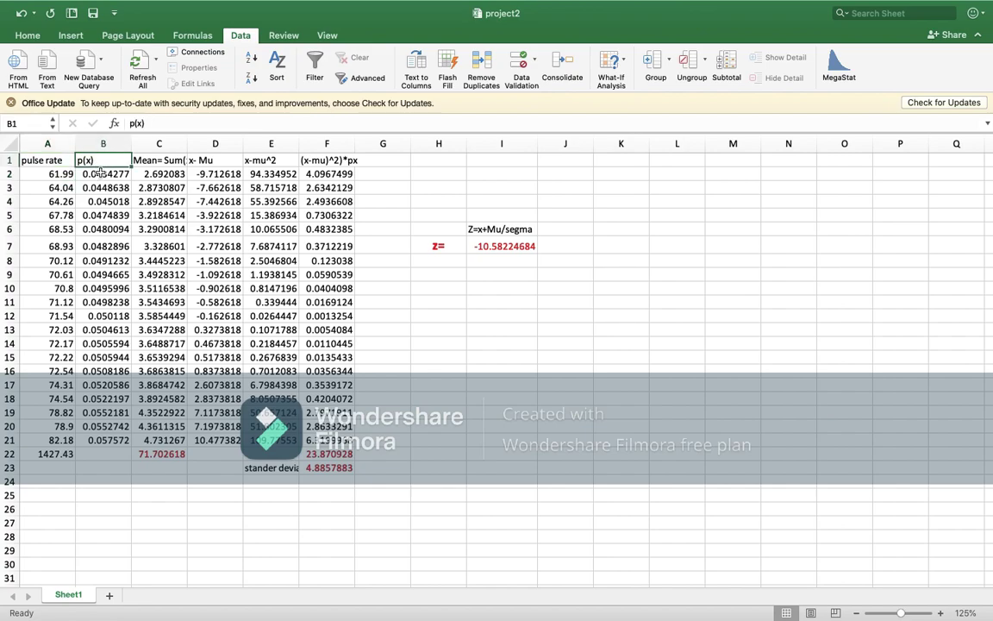
click(102, 175)
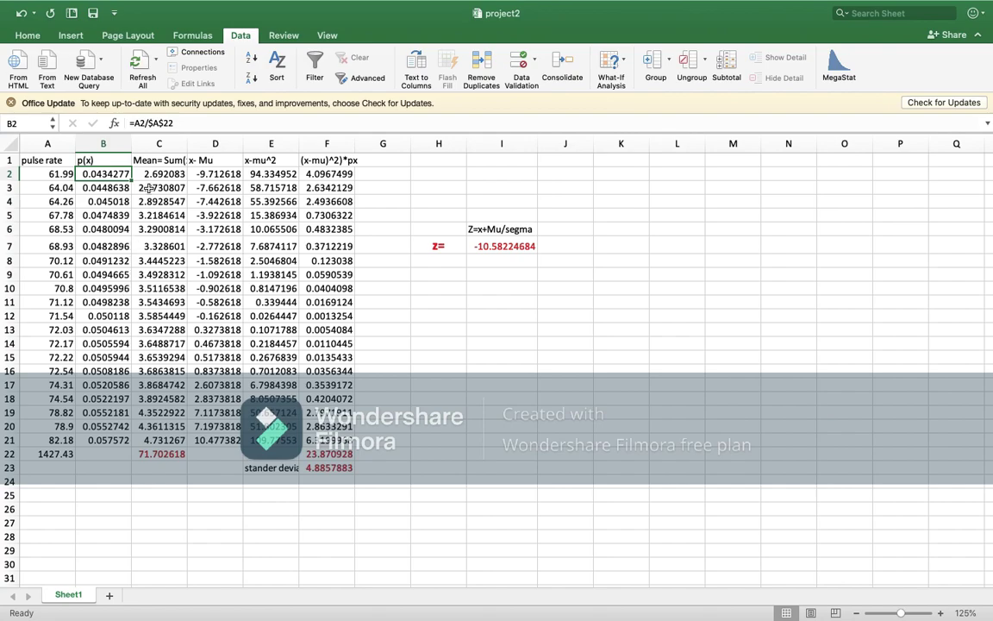
click(161, 162)
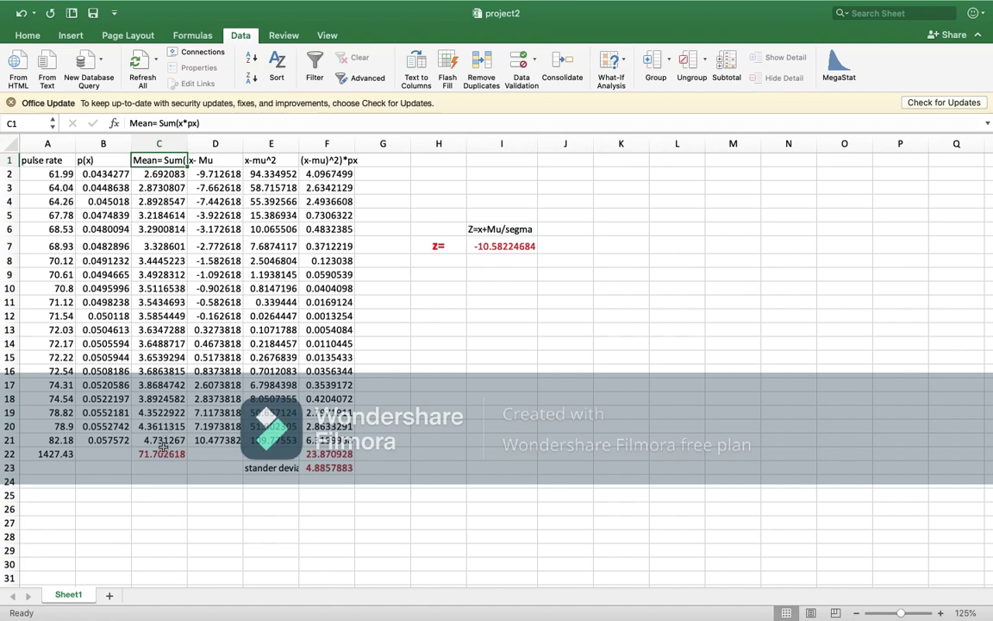
click(204, 162)
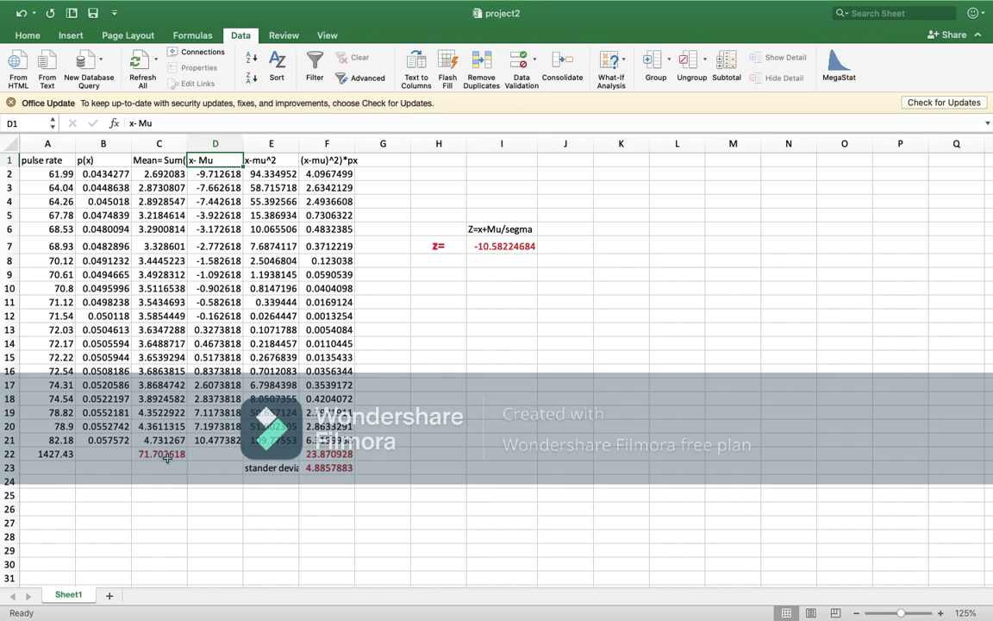
click(260, 173)
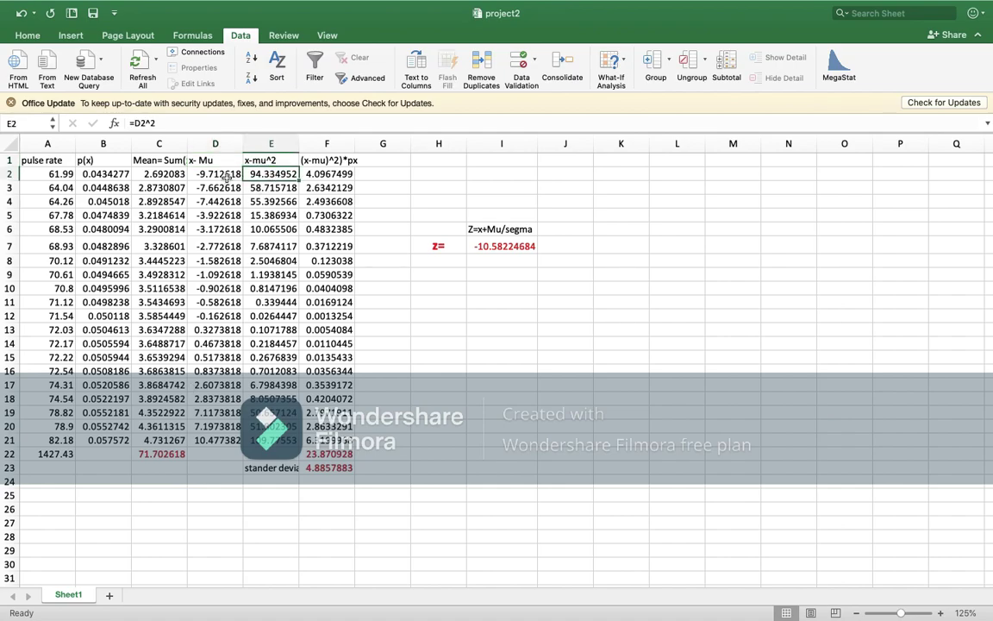
click(326, 174)
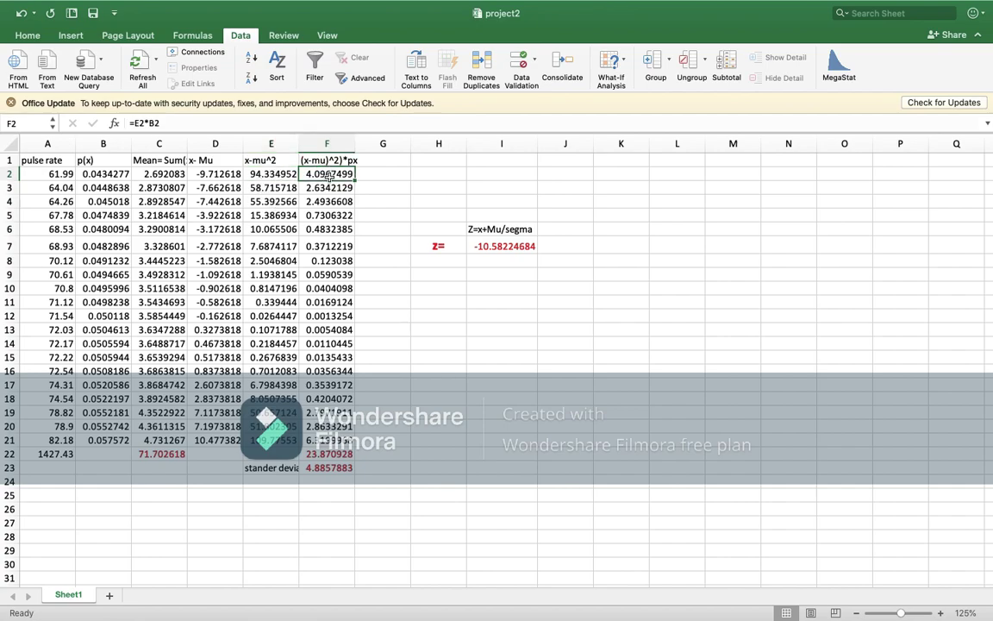
click(284, 175)
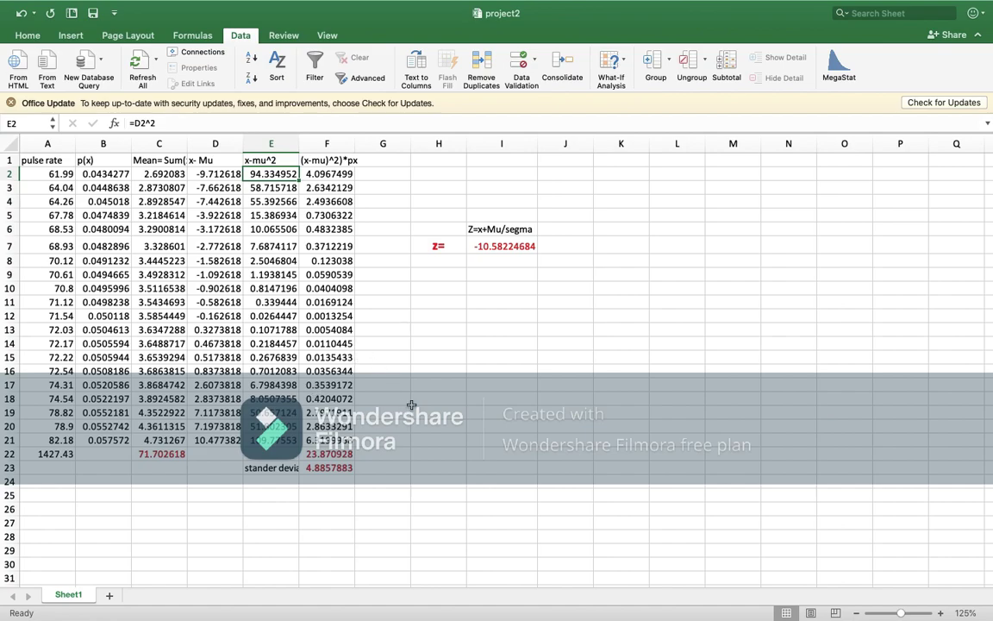
Step: Start a MegaStat Normal Distribution calculation with the mean linked to cell C22
click(733, 288)
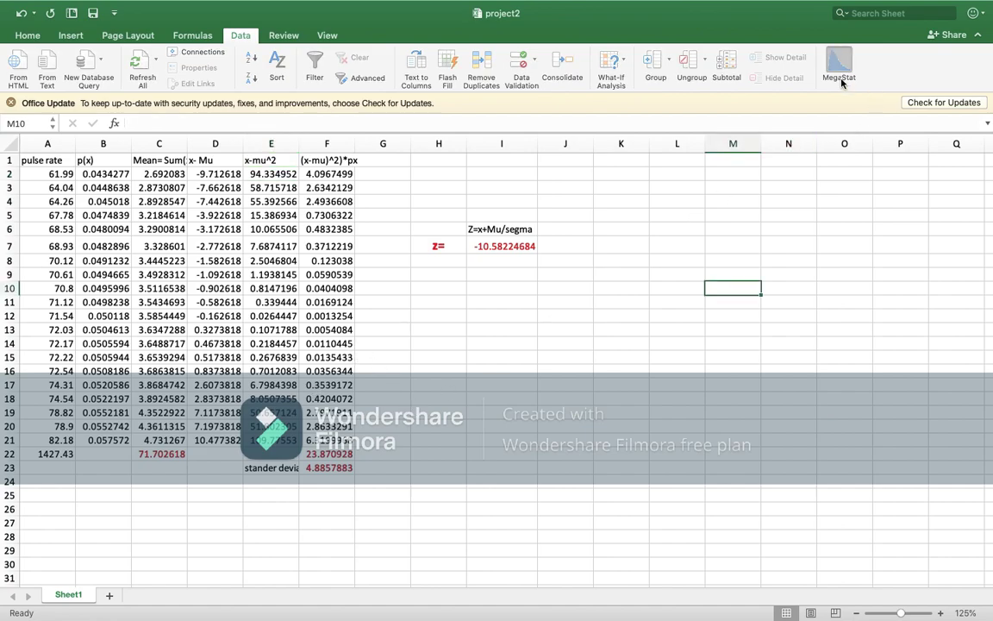
click(840, 76)
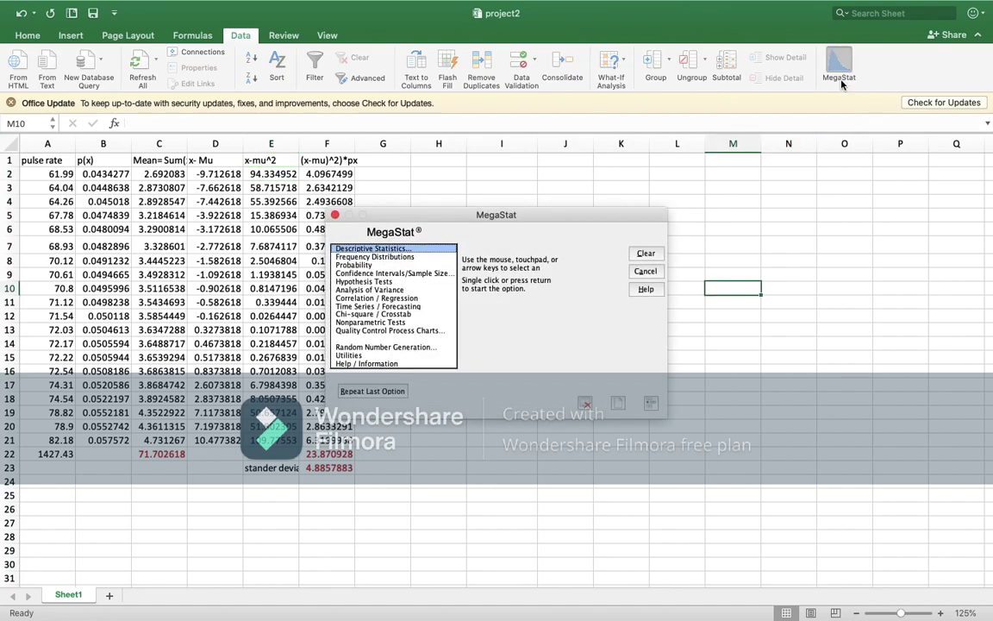
click(367, 266)
click(488, 282)
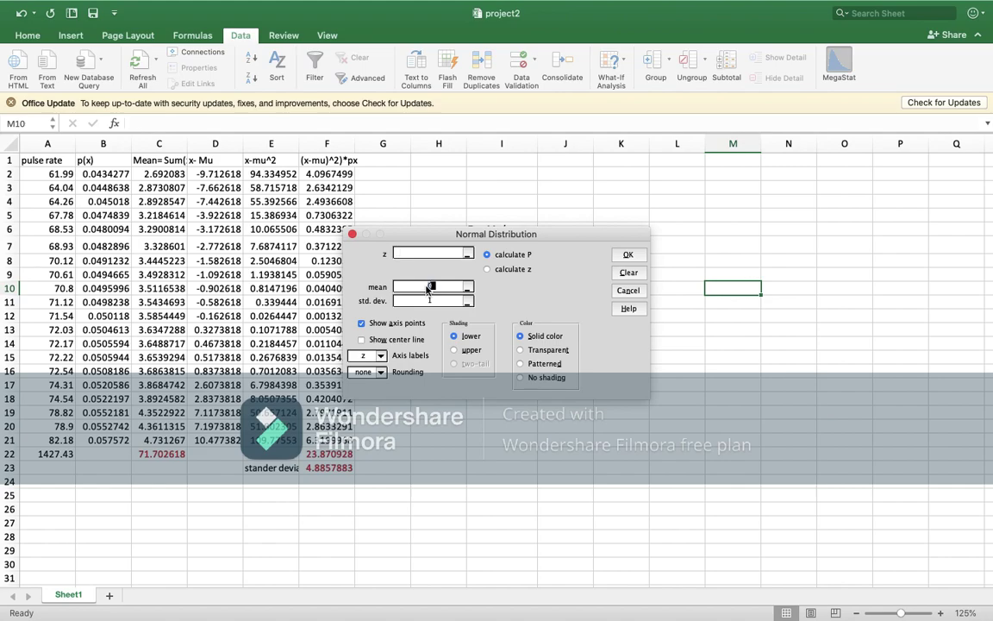
double_click(429, 287)
text(=)
click(164, 453)
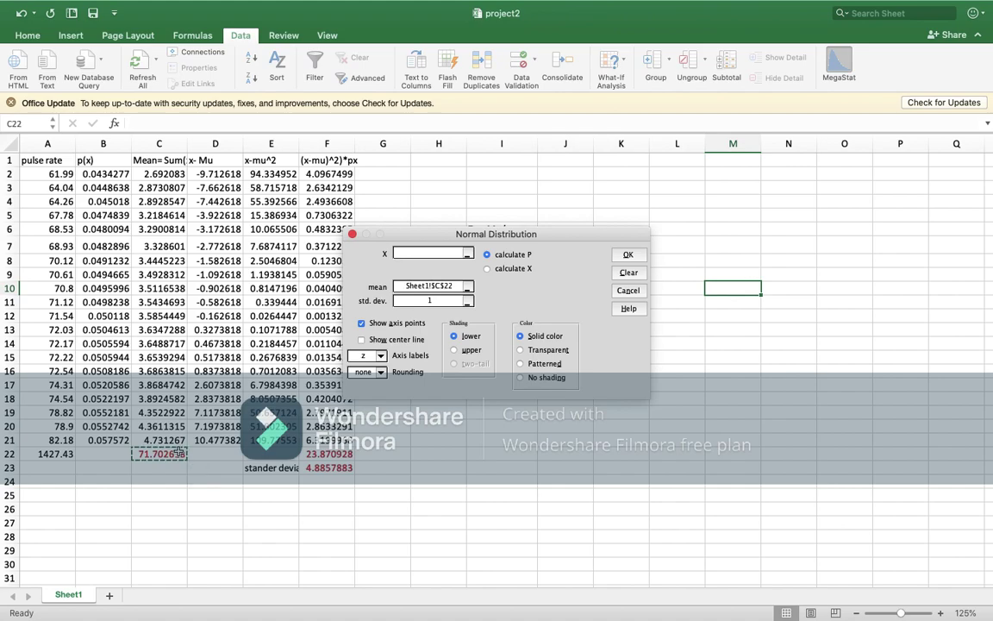
Step: Link std. dev. to F23 and X to C22, choose Transparent shading, and generate the curve
click(445, 300)
text(=)
click(328, 467)
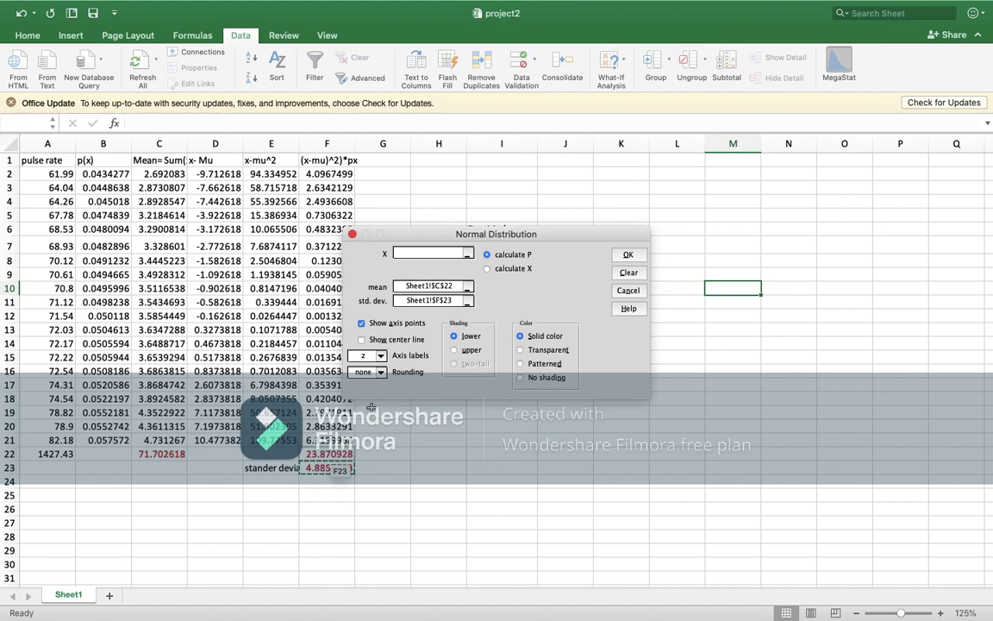
click(437, 257)
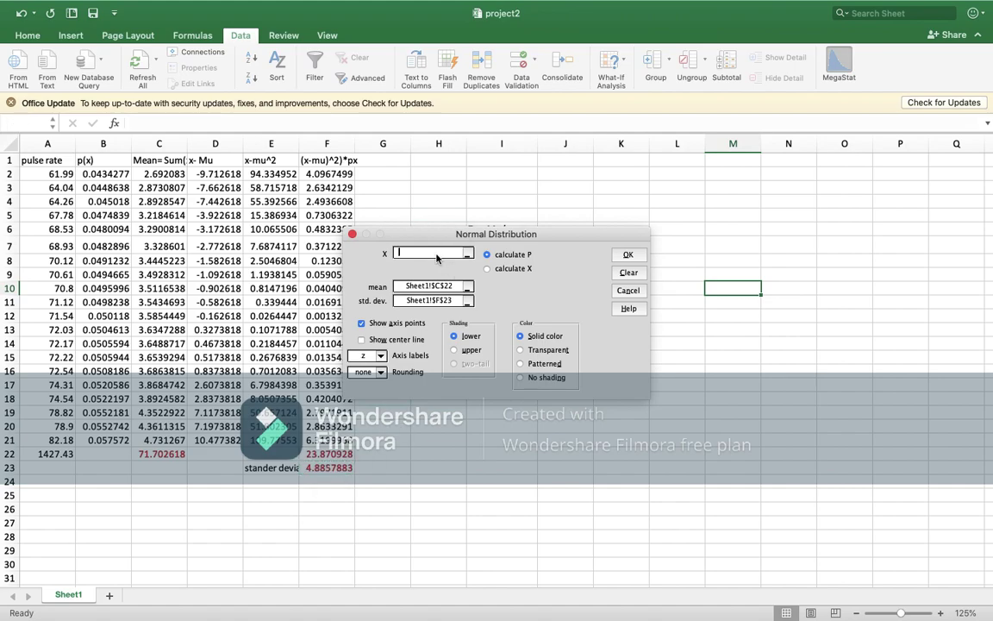
text(=)
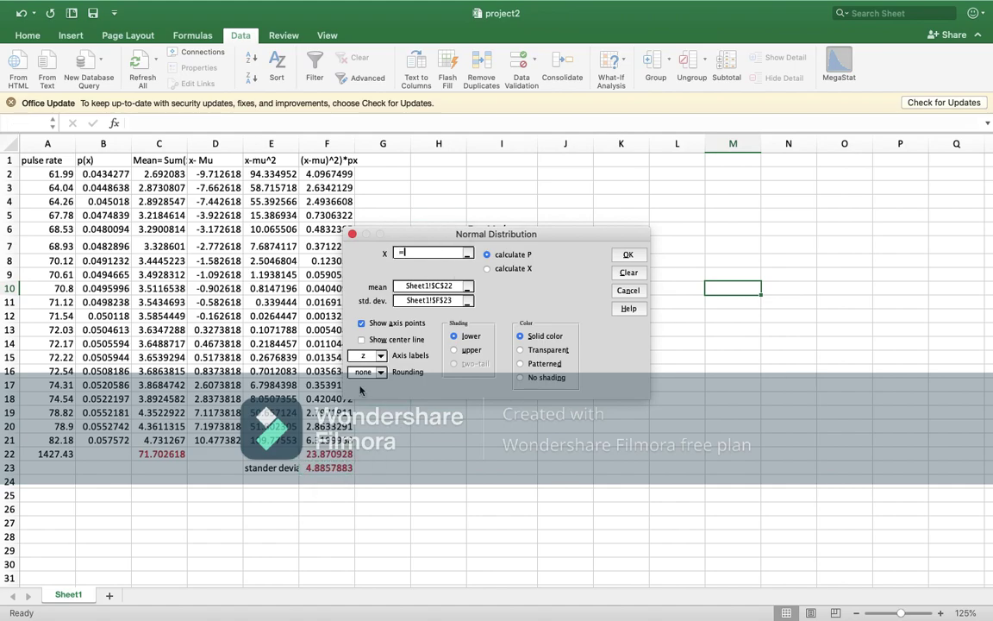
click(158, 454)
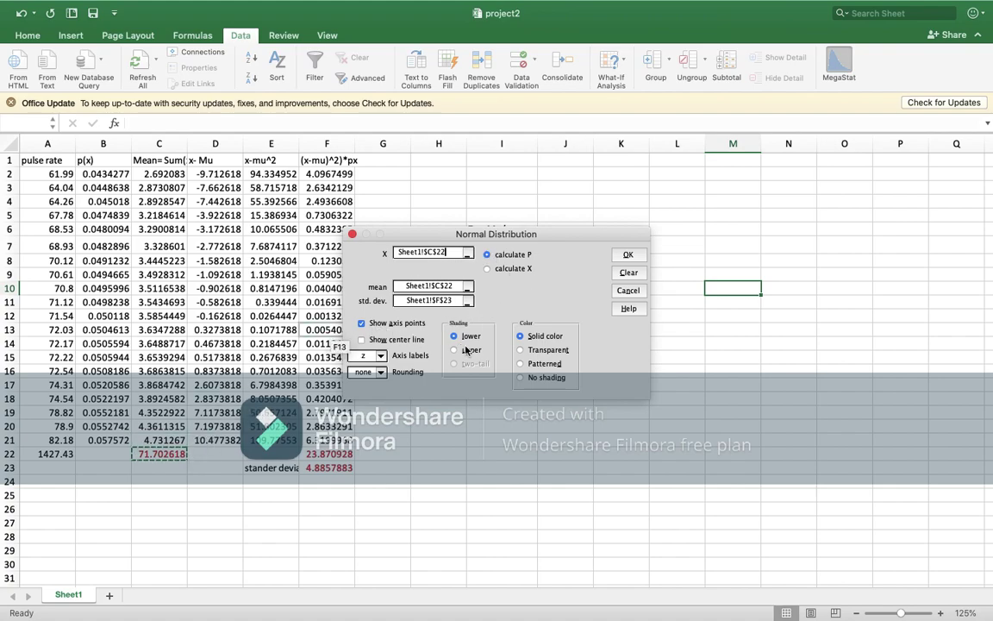
click(523, 350)
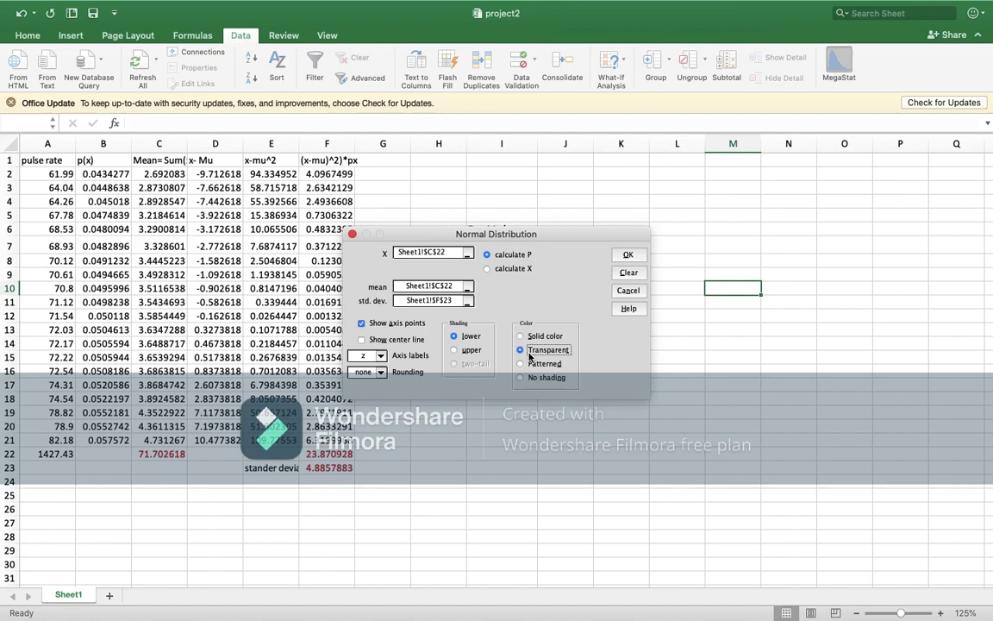
click(626, 256)
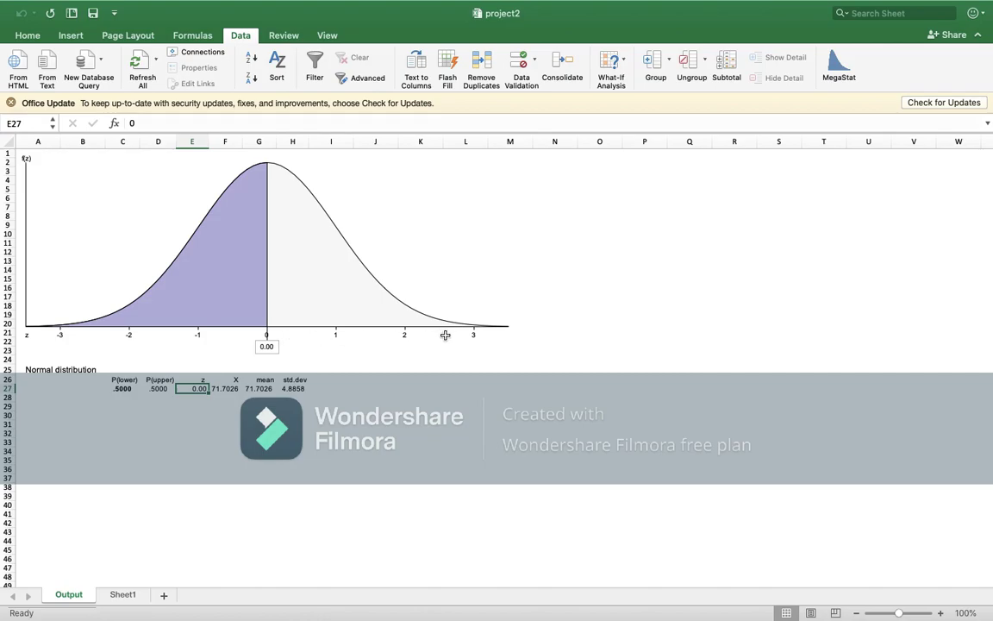
Step: Relabel the chart's 0.00 axis label as 71.7 and return to the Output sheet
click(266, 335)
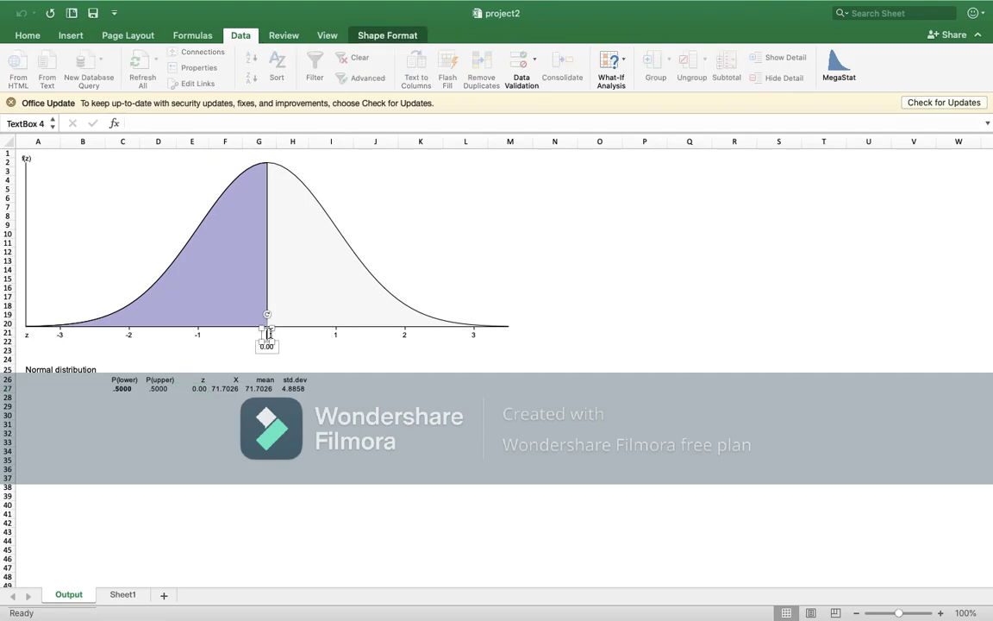
text(71.7)
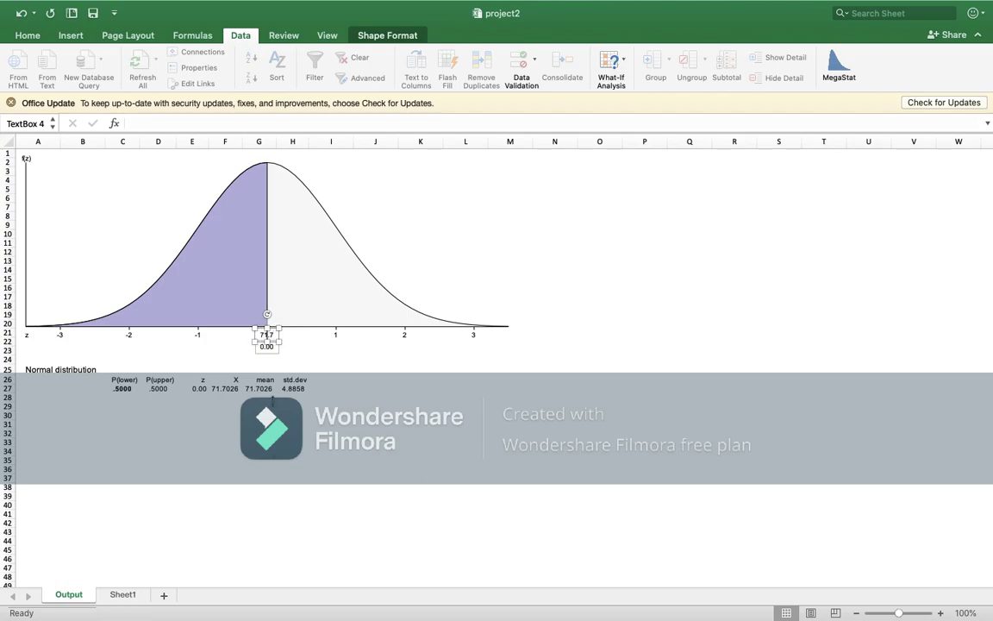
click(123, 595)
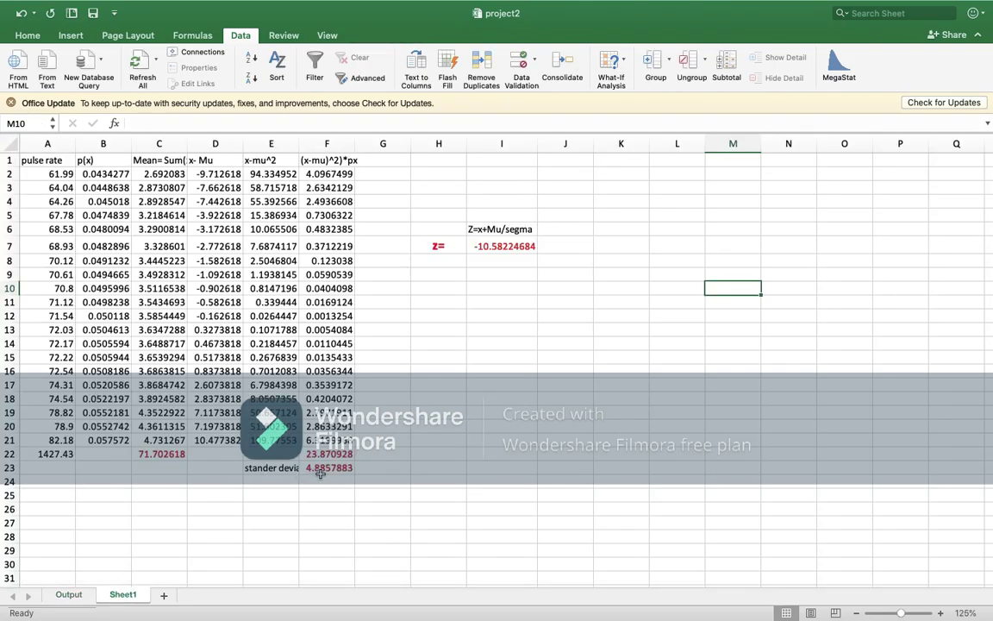
click(70, 595)
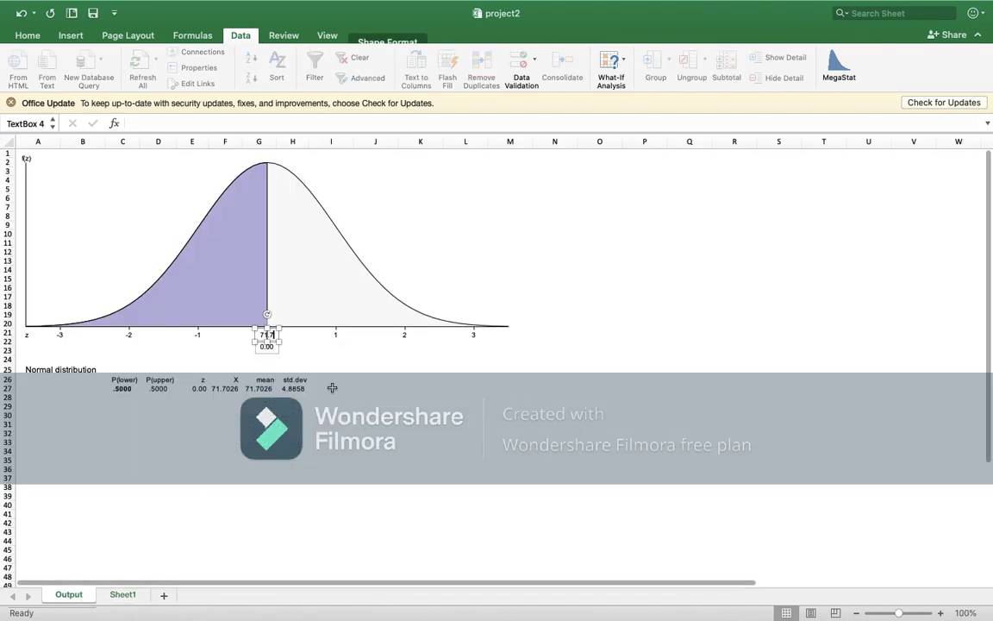
Step: Replace the 1, 2 and 3 z-axis labels with 76.6, 81.5 and 86.4
click(336, 335)
key(BackSpace)
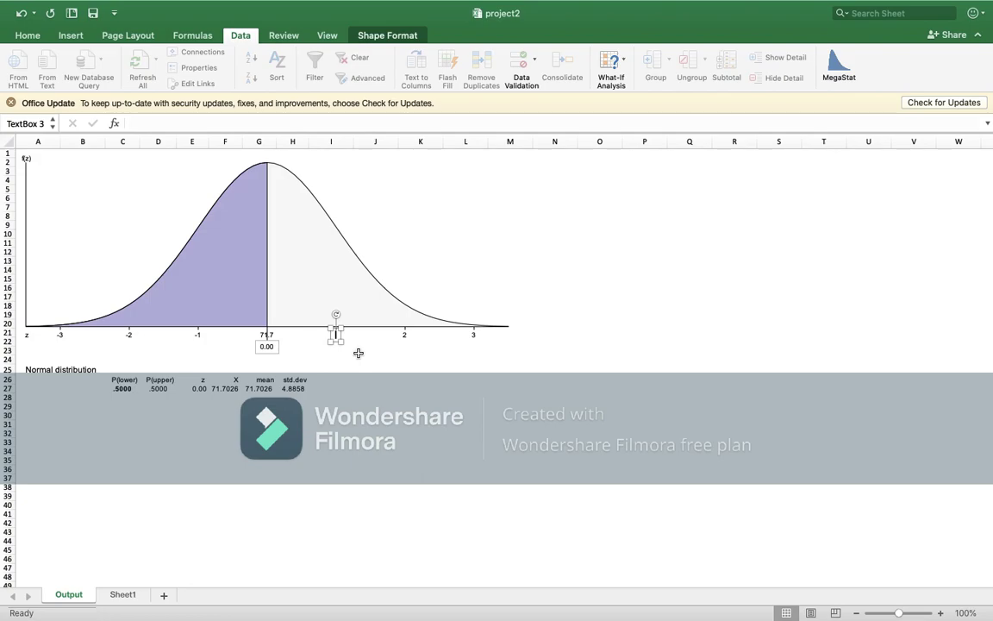
text(76.6)
click(406, 334)
key(BackSpace)
text(81.5)
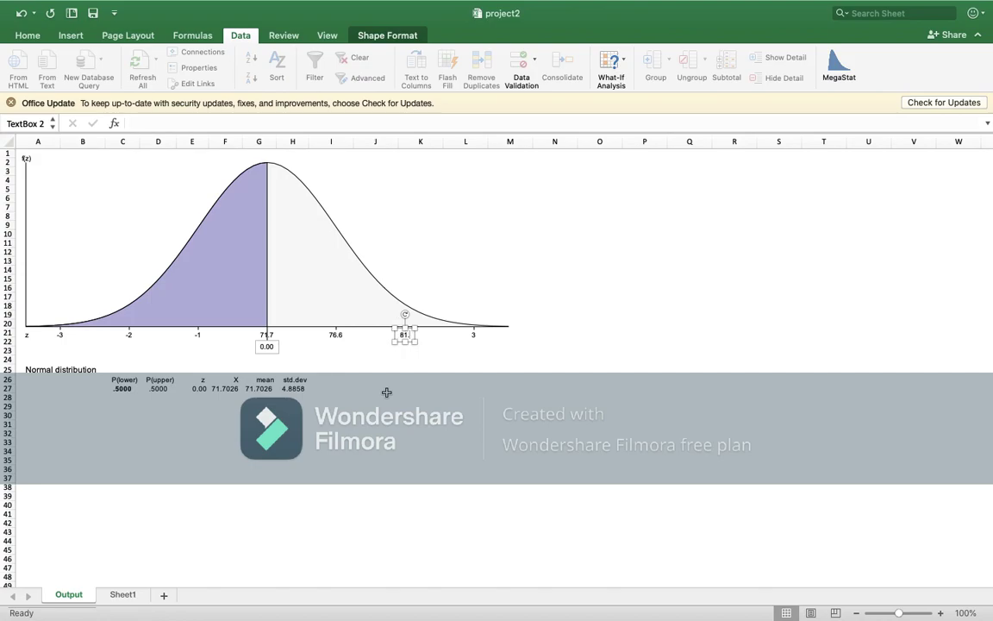
click(475, 333)
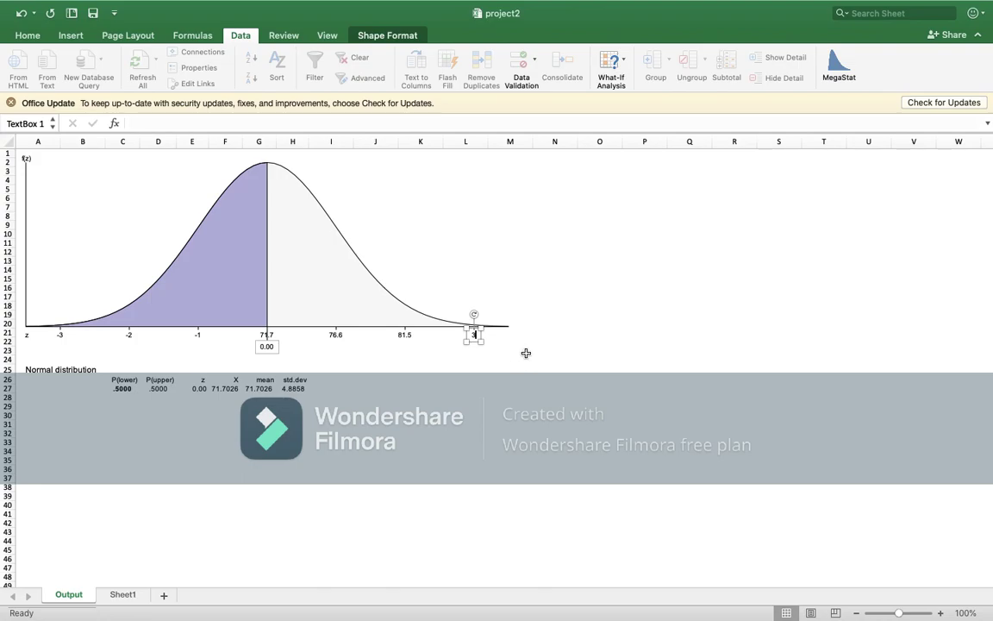
key(BackSpace)
text(86.4)
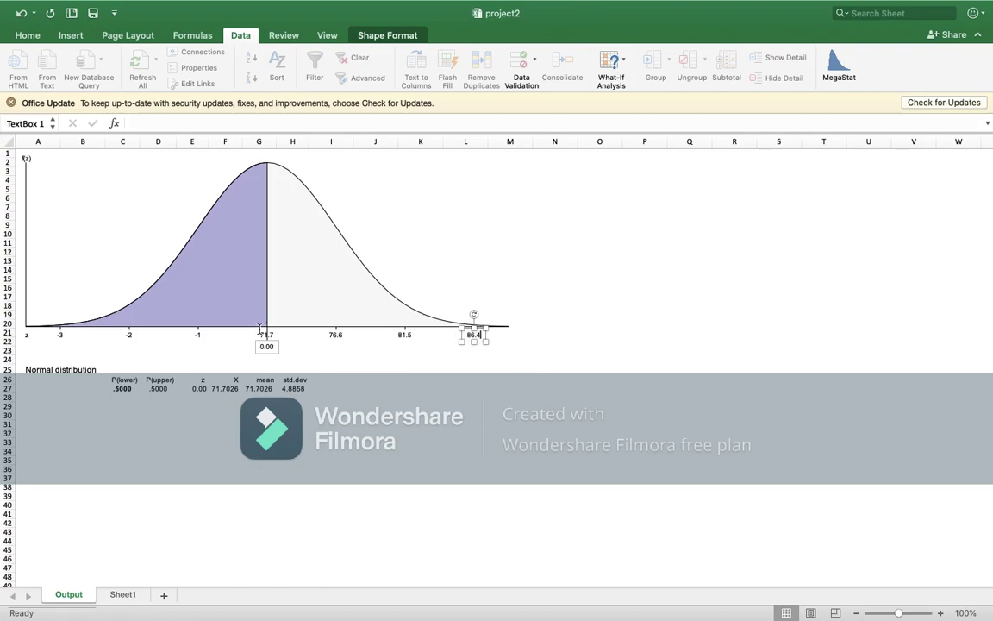
Step: Replace the -1, -2 and -3 axis labels with 66.8, 61.9 and 57, then deselect the chart
click(197, 336)
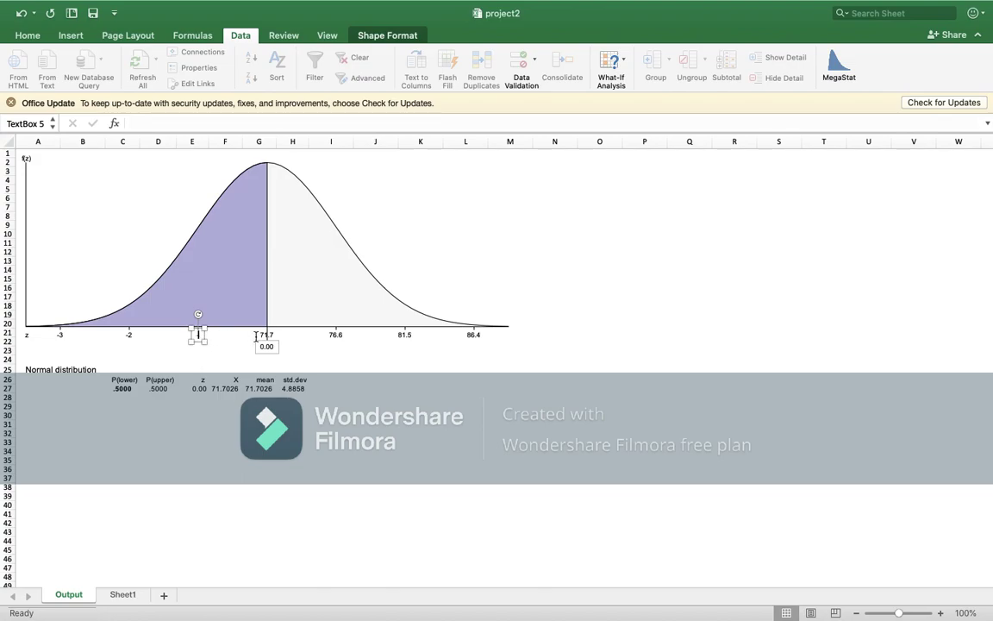
key(BackSpace)
text(66.8)
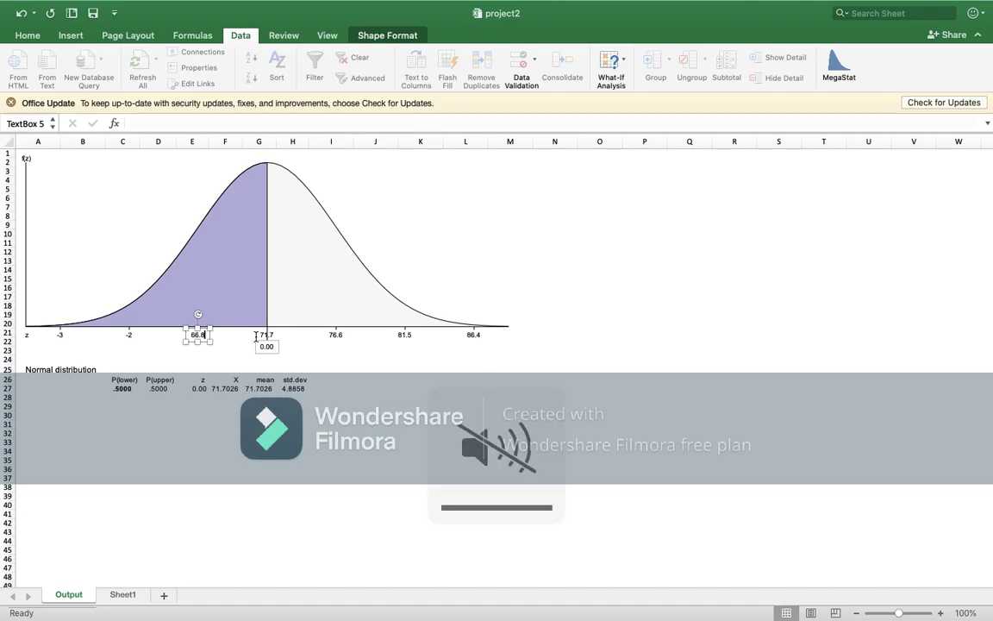
click(130, 335)
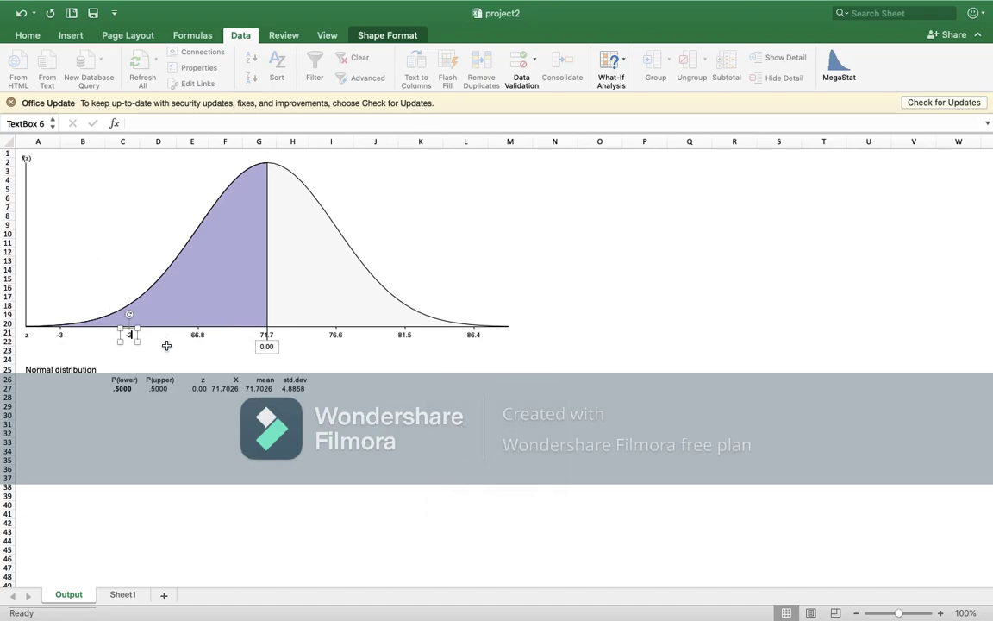
key(BackSpace)
text(61.9)
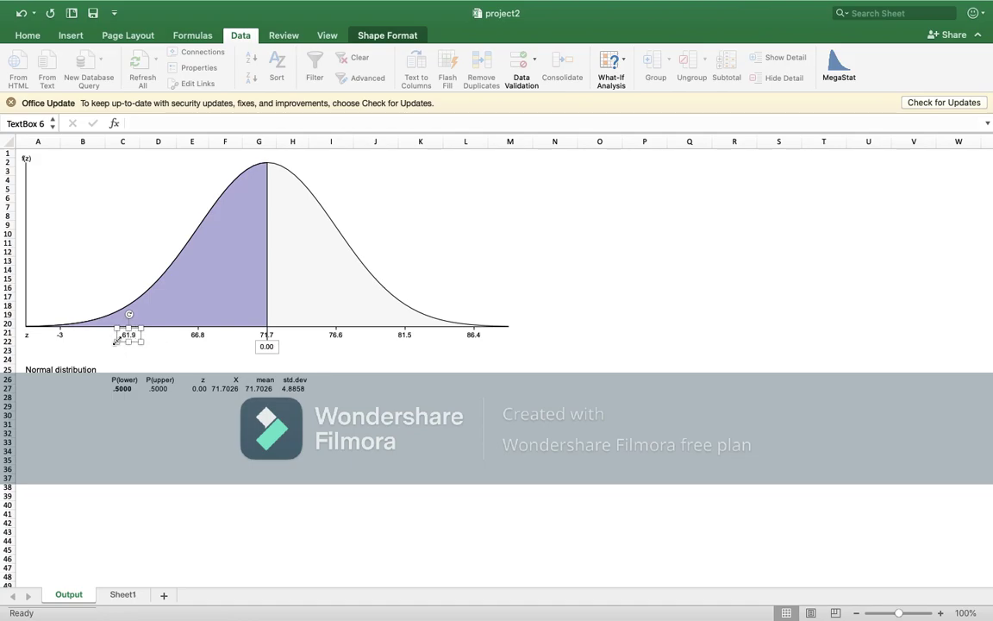
click(62, 335)
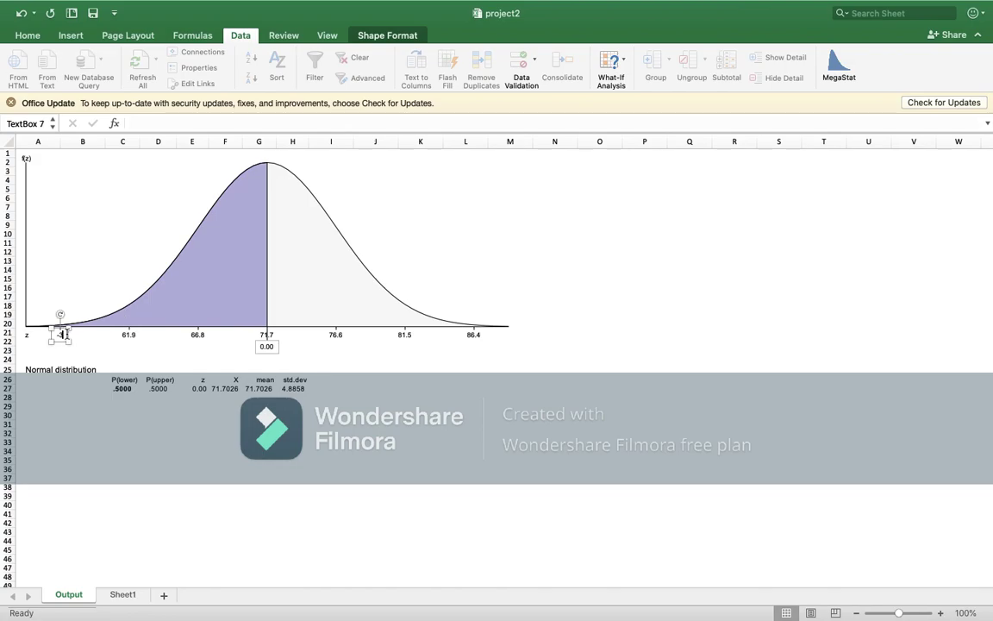
key(BackSpace)
key(BackSpace)
text(57)
click(145, 466)
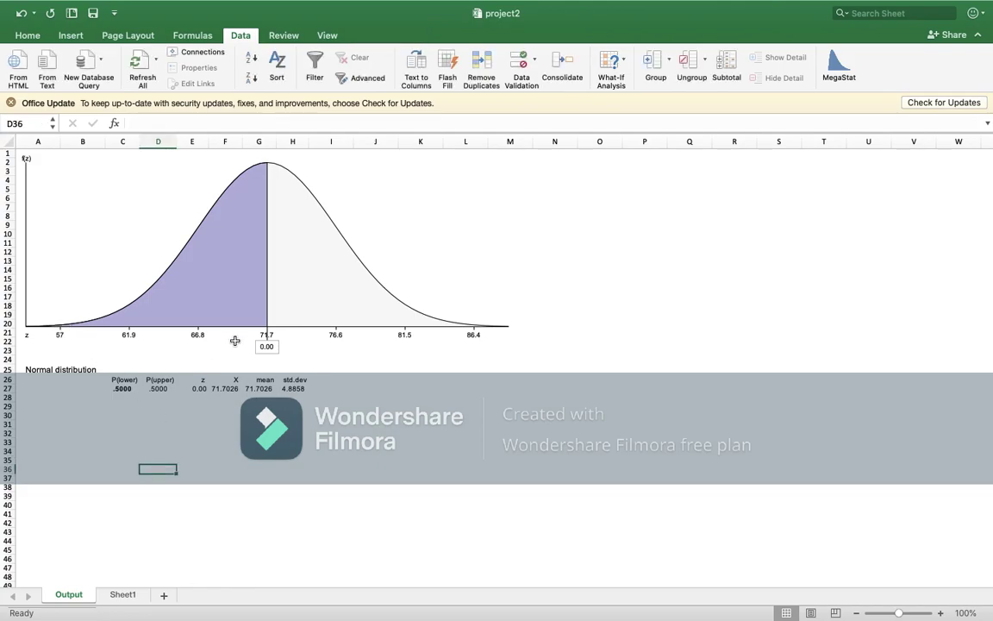
Step: Run MegaStat Normal Distribution for X 59, mean 71.7, sd 4.9, with transparent upper-tail shading
mouse_move(691, 5)
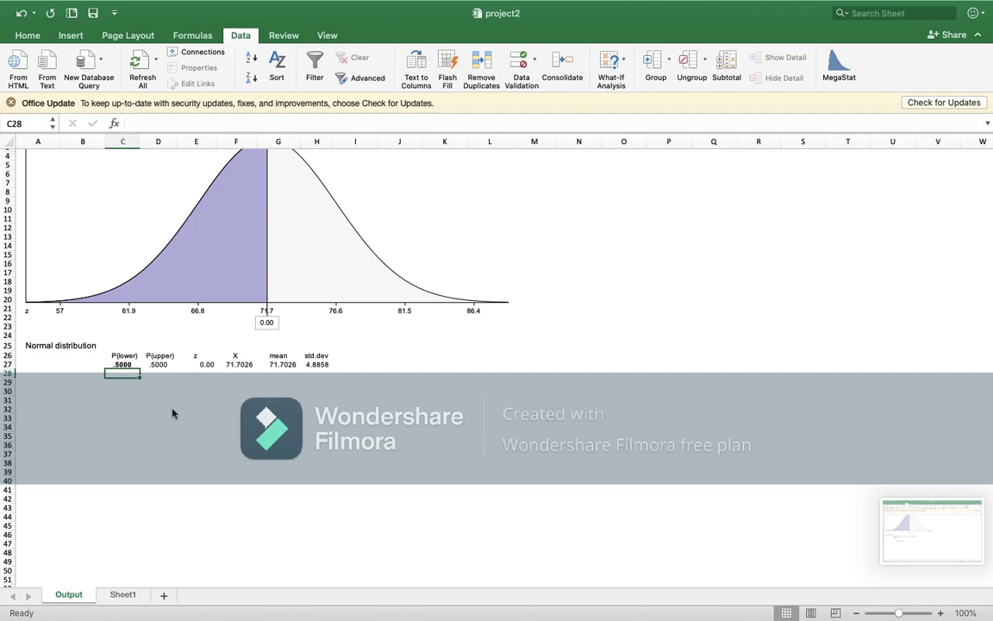
click(840, 61)
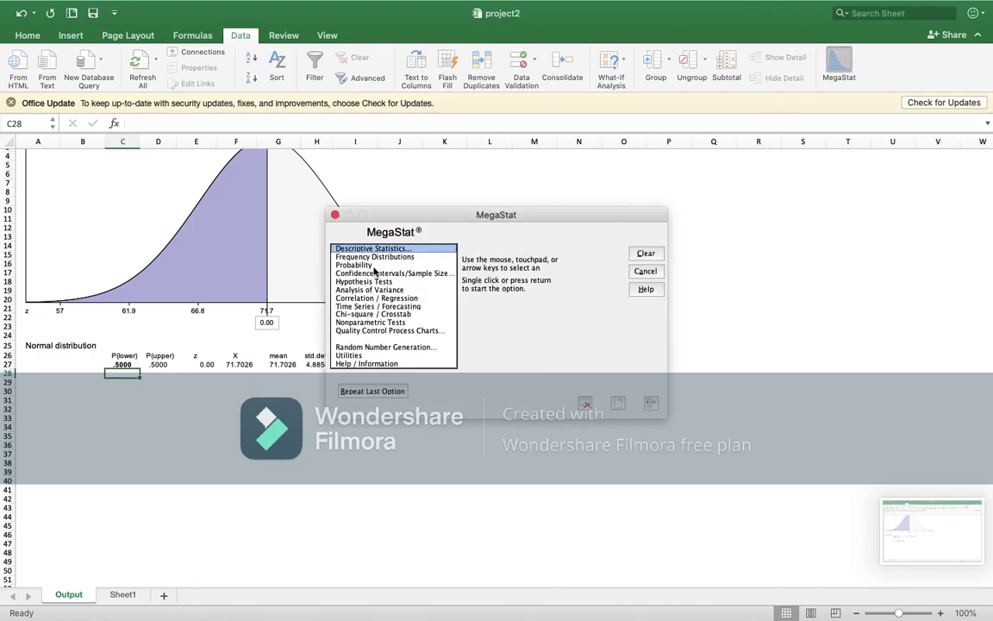
click(372, 266)
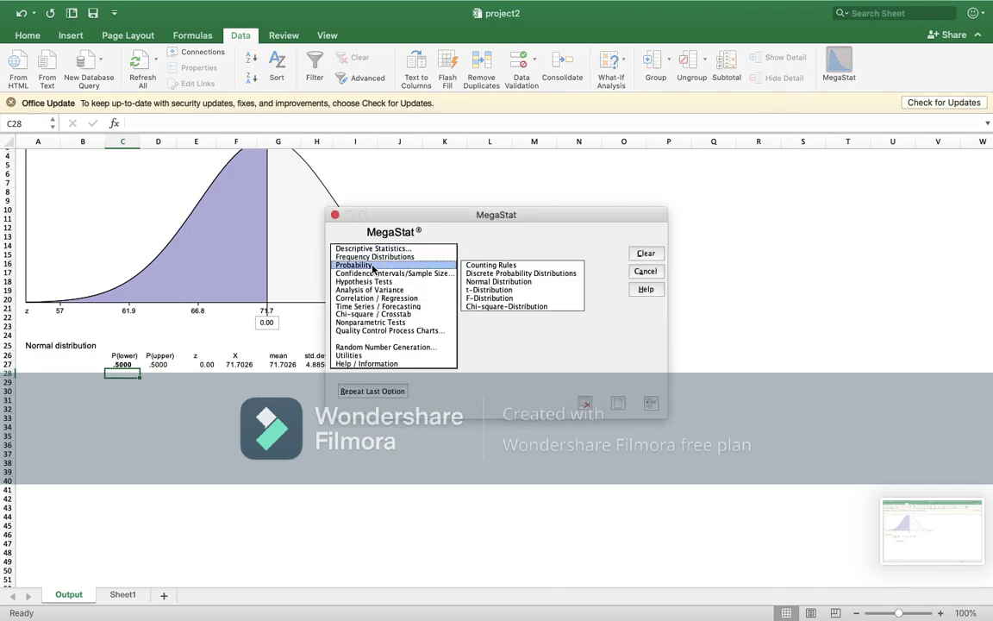
click(480, 285)
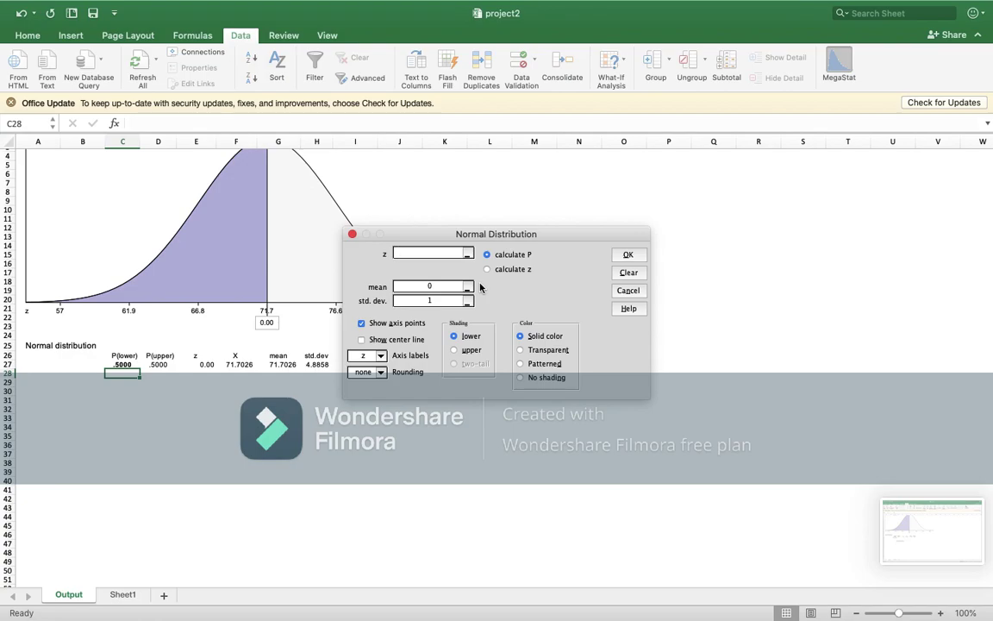
text(59)
click(460, 287)
key(BackSpace)
key(Tab)
key(BackSpace)
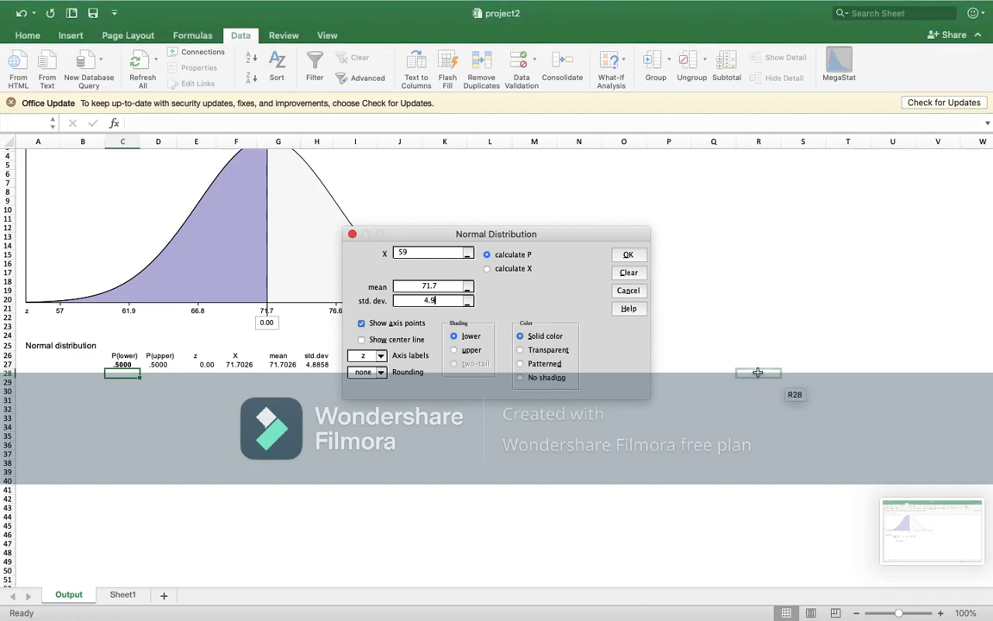
click(455, 350)
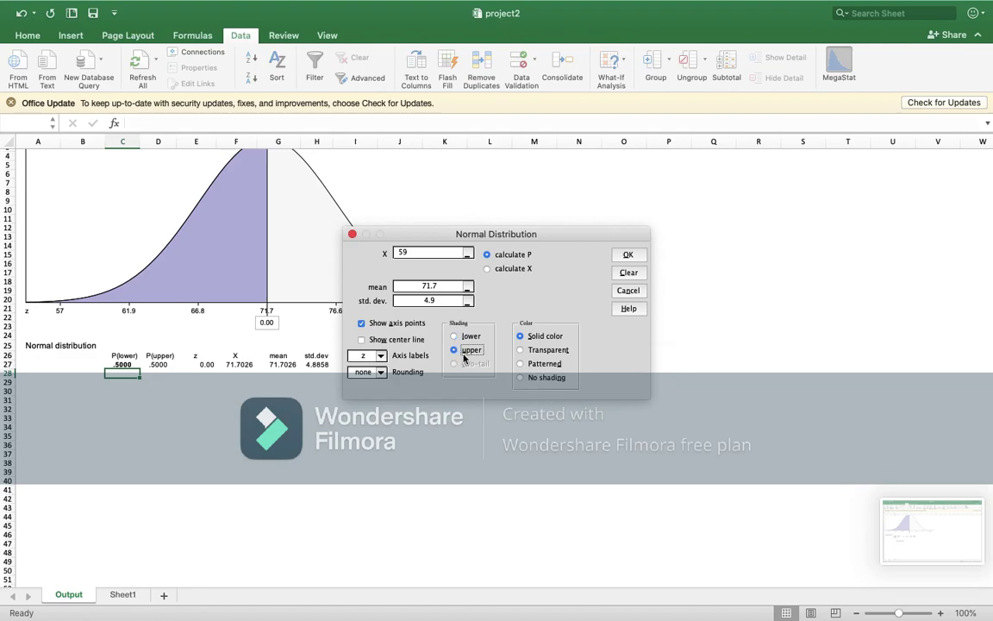
click(521, 349)
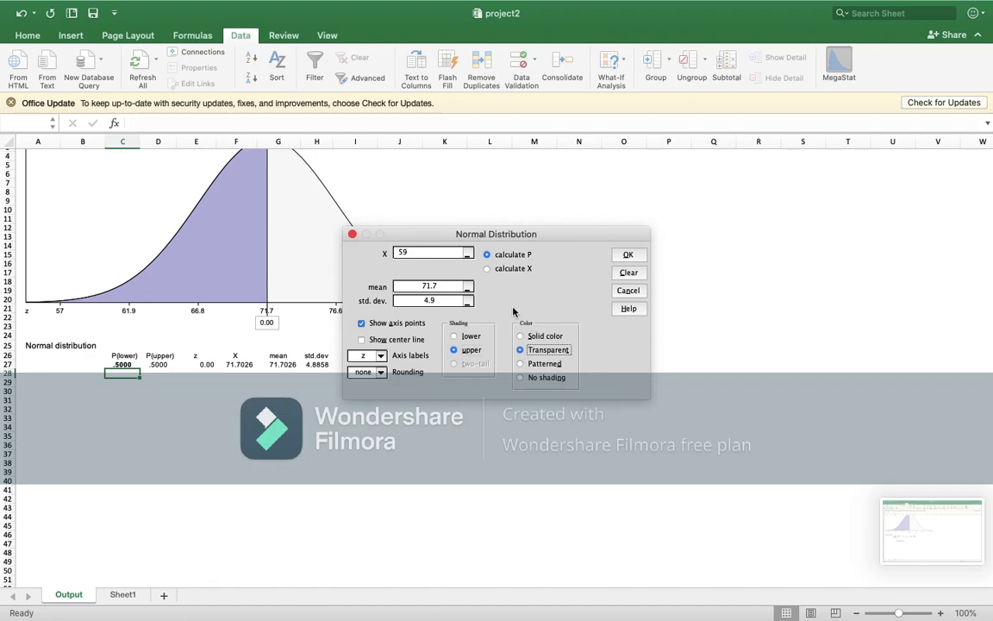
click(628, 256)
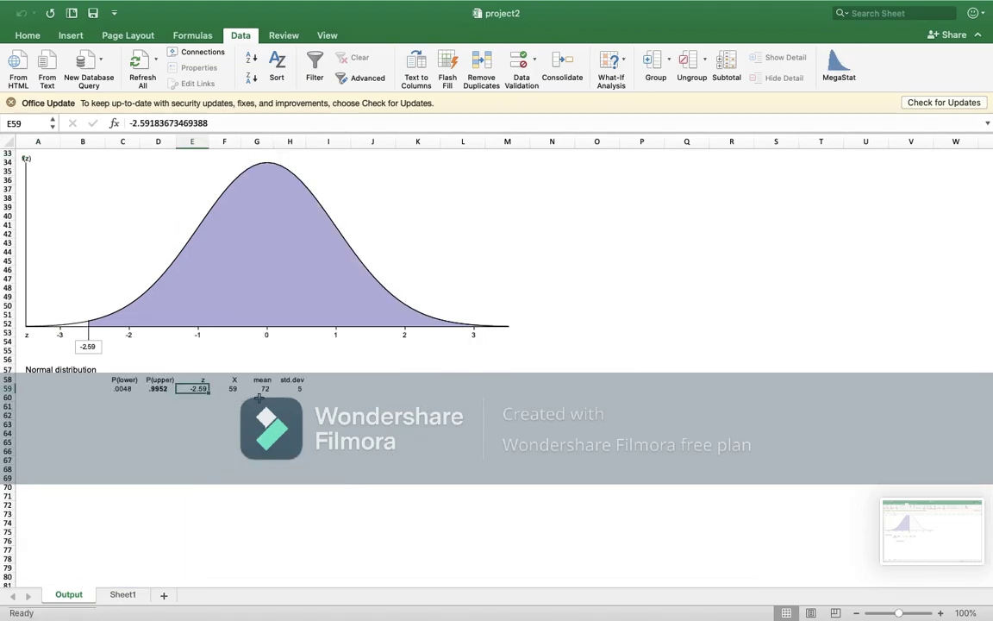
click(121, 406)
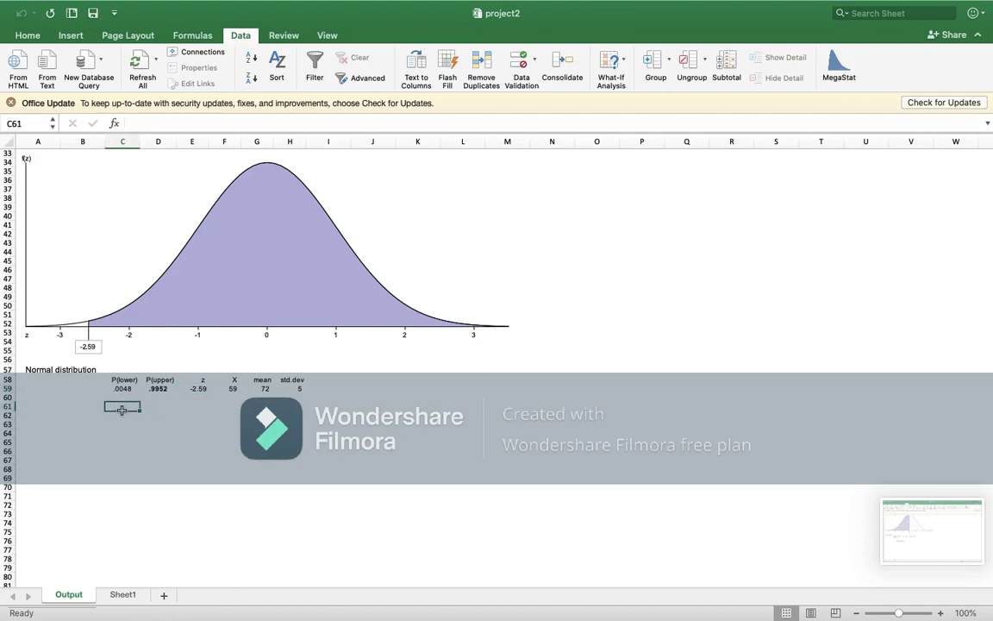
click(122, 595)
click(71, 595)
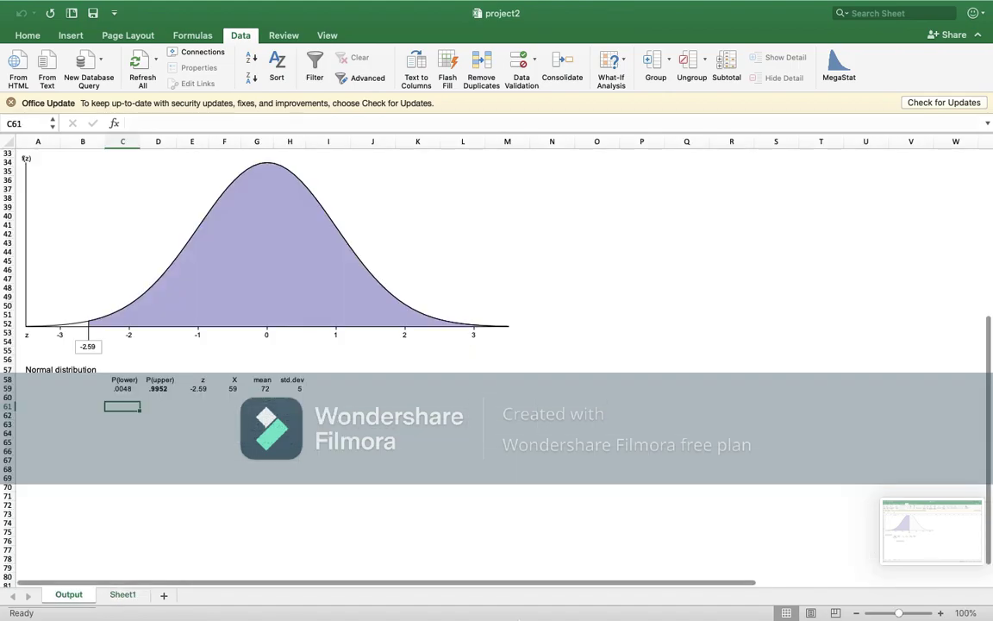
mouse_move(511, 617)
click(542, 593)
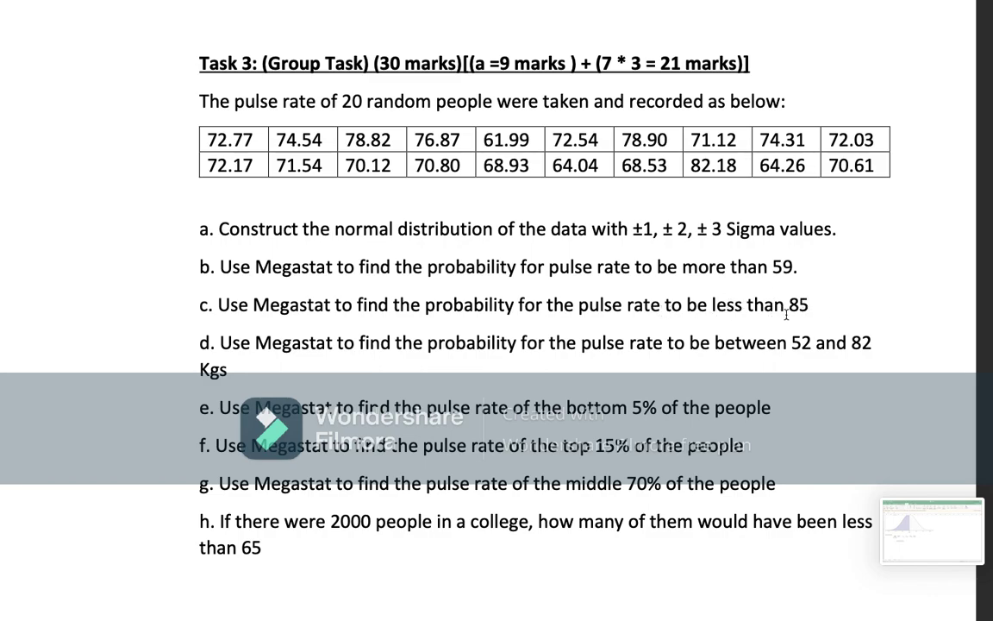
mouse_move(451, 604)
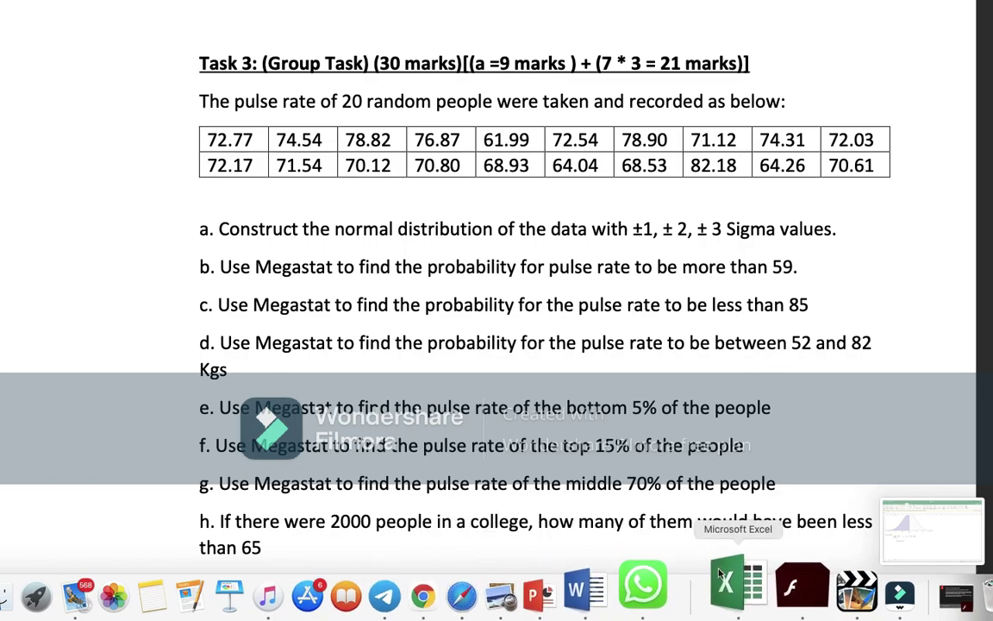
click(720, 582)
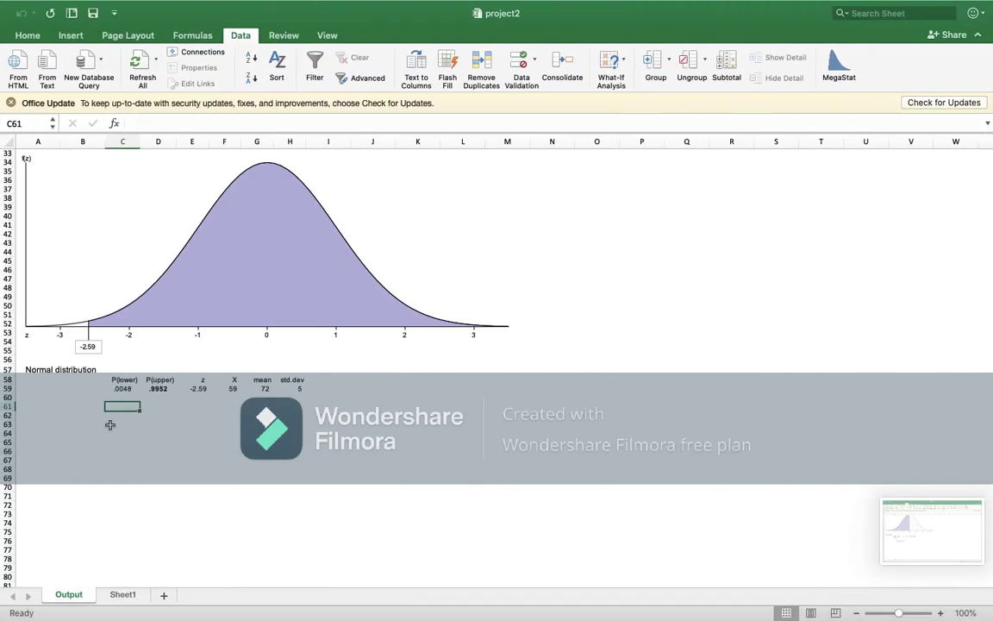
Step: Rerun Normal Distribution with X 85, lower tail shaded and Overlay unchecked
click(839, 65)
double_click(490, 282)
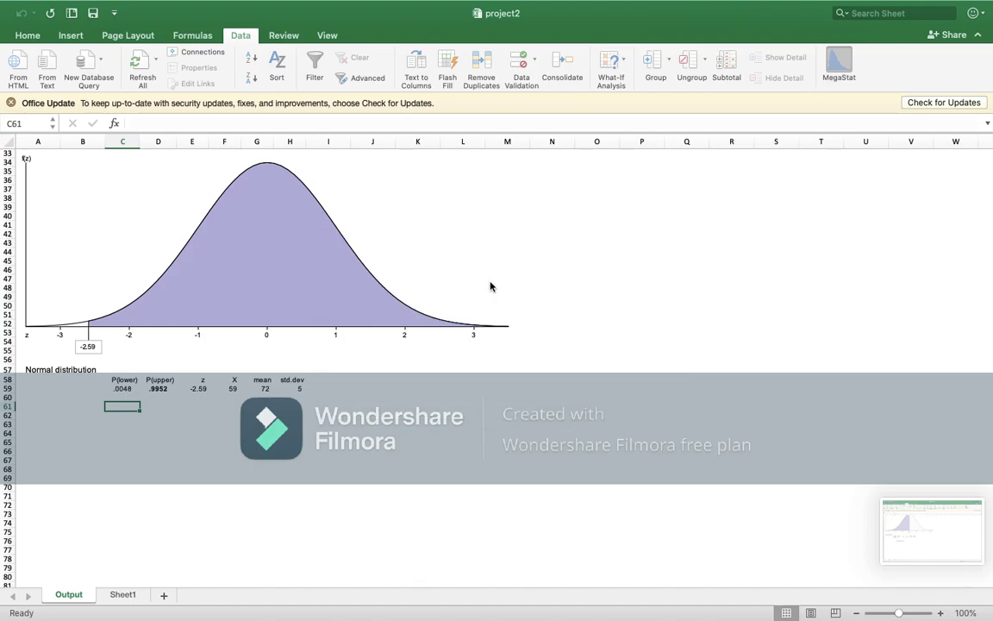
key(BackSpace)
key(BackSpace)
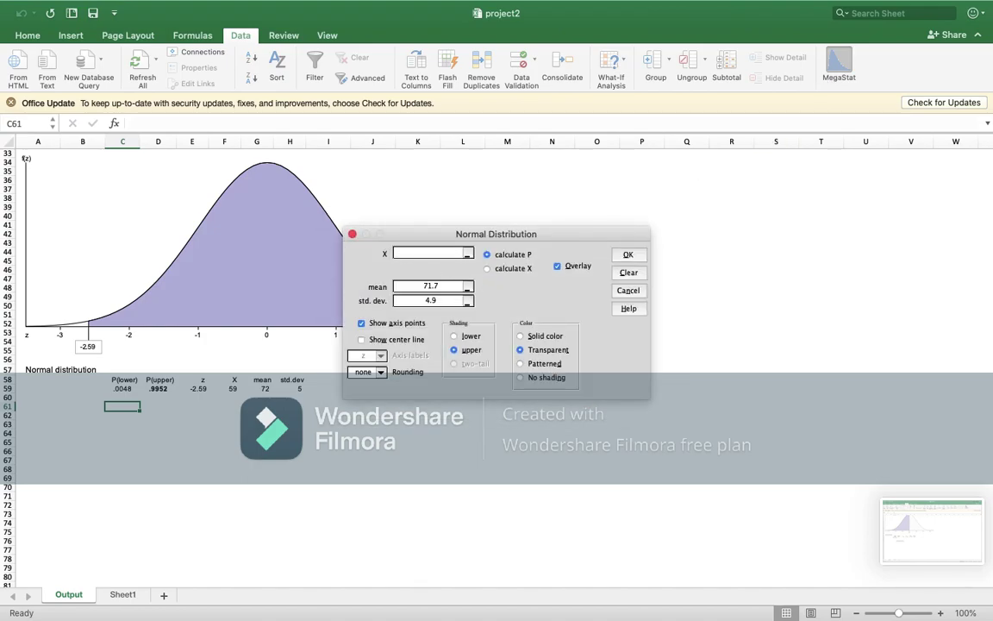
click(455, 337)
click(557, 267)
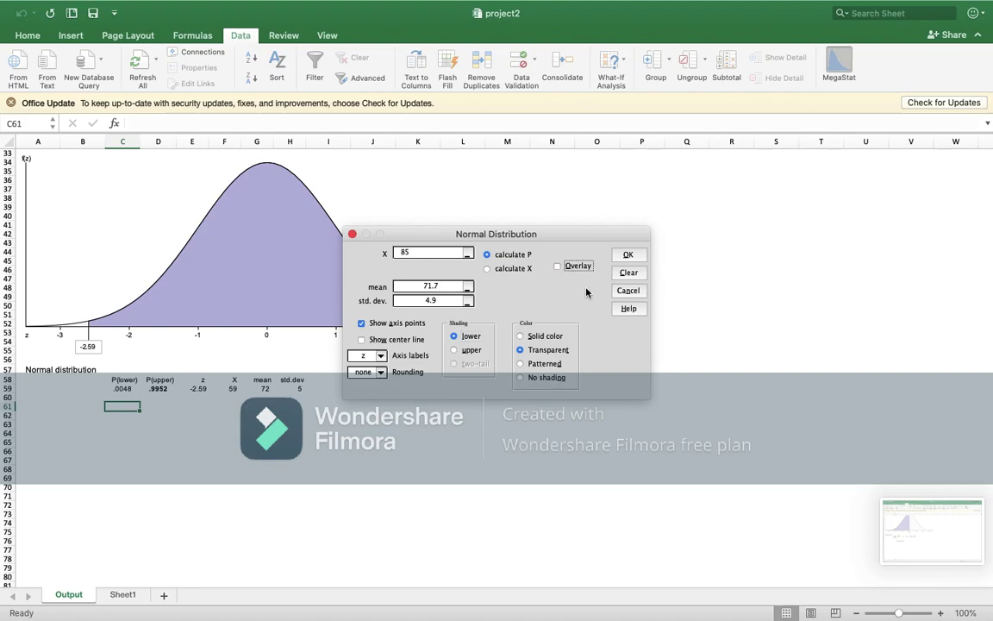
click(628, 255)
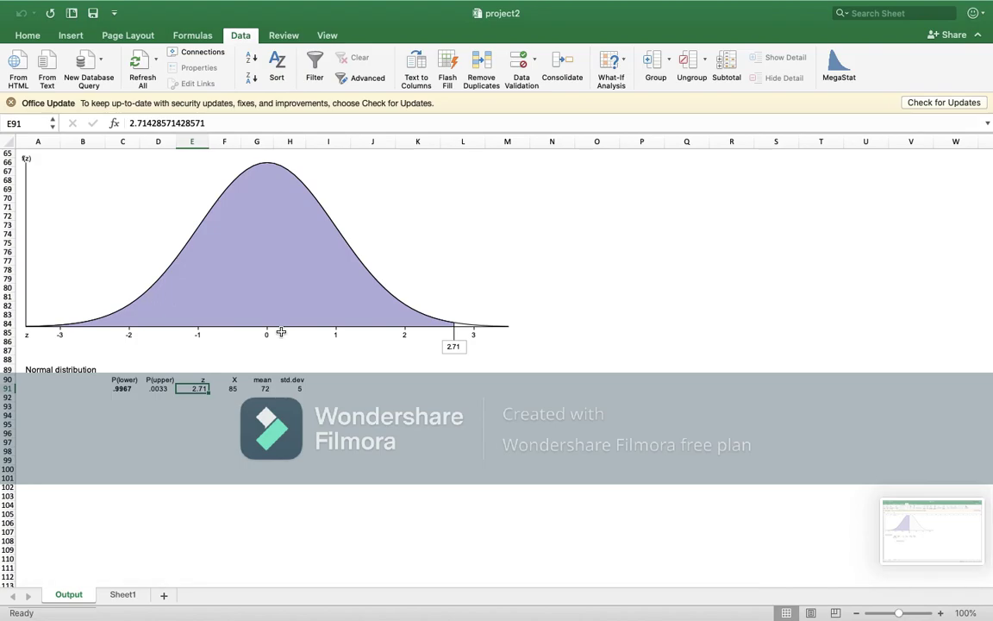
Step: Fill the .9967 P(lower) cell pink, then check the task sheet and return to Excel
click(127, 396)
click(123, 388)
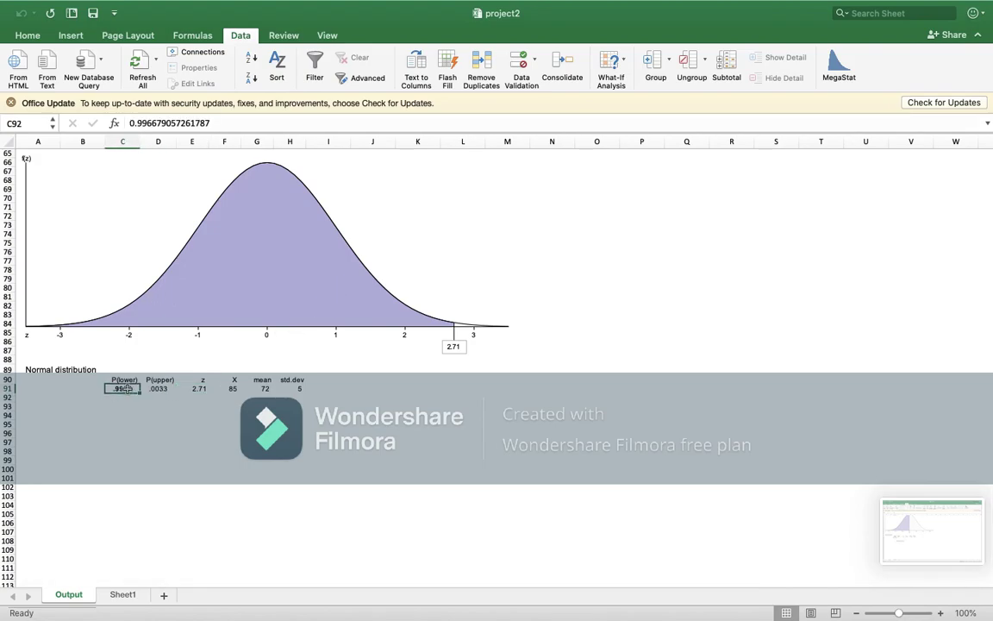
click(28, 36)
click(210, 78)
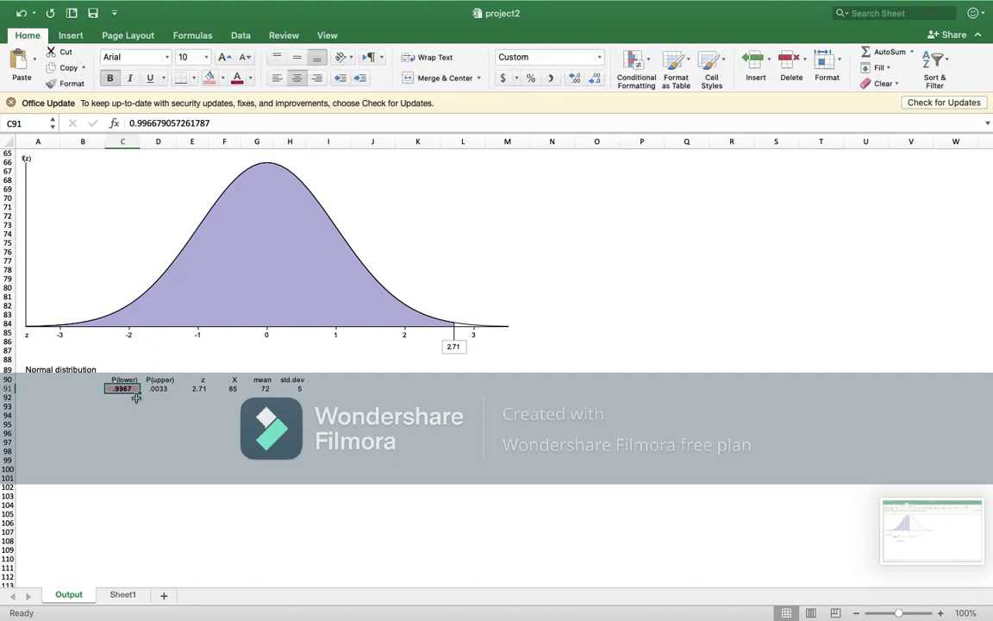
click(122, 441)
scroll(121, 441, down, 5)
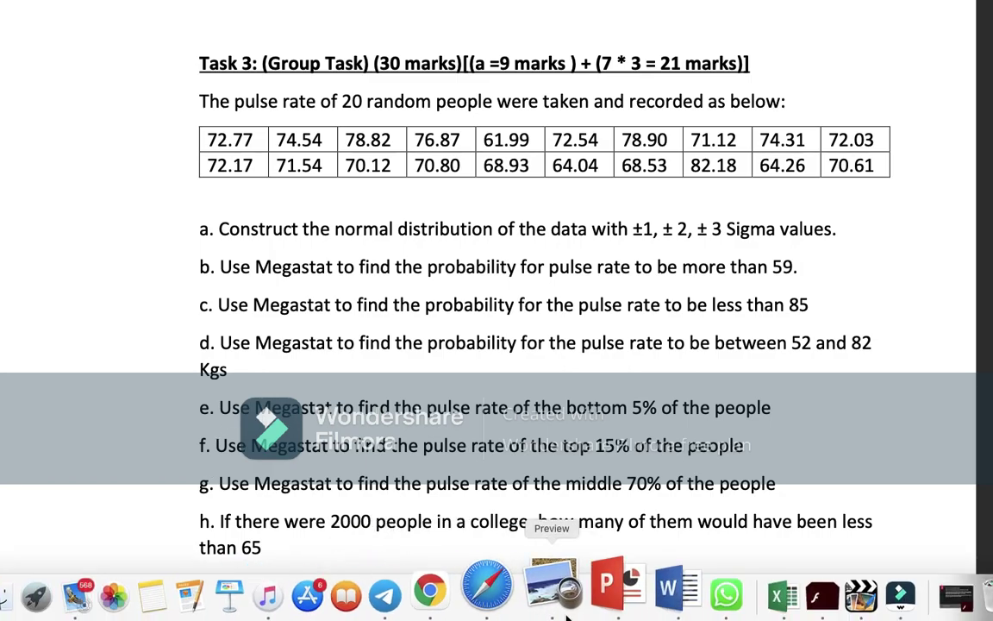
click(731, 593)
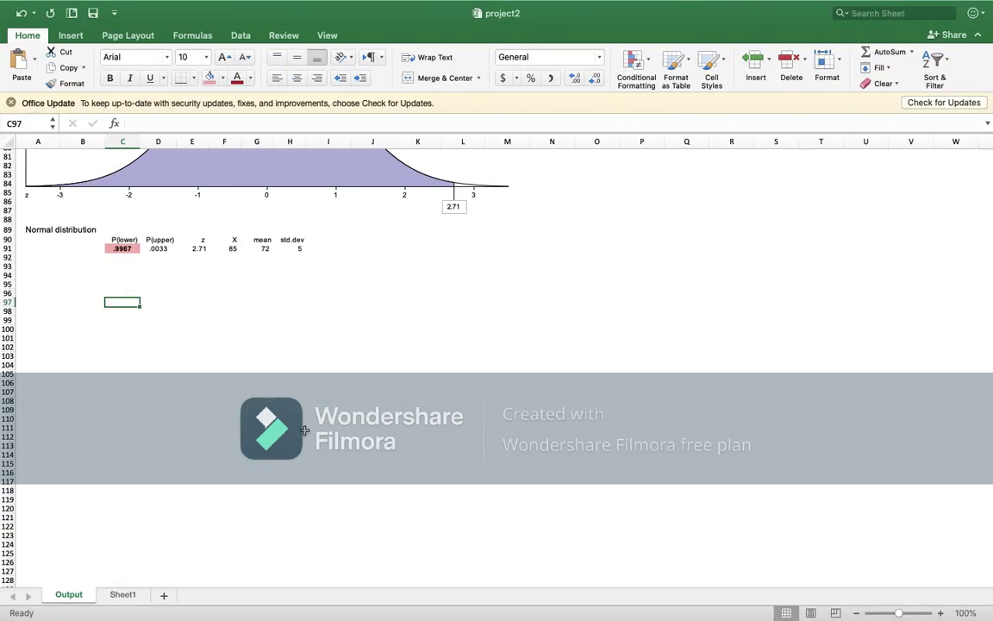
Step: Rerun Normal Distribution for X 52 as a new, non-overlaid curve, checking the task sheet first
click(228, 36)
click(832, 69)
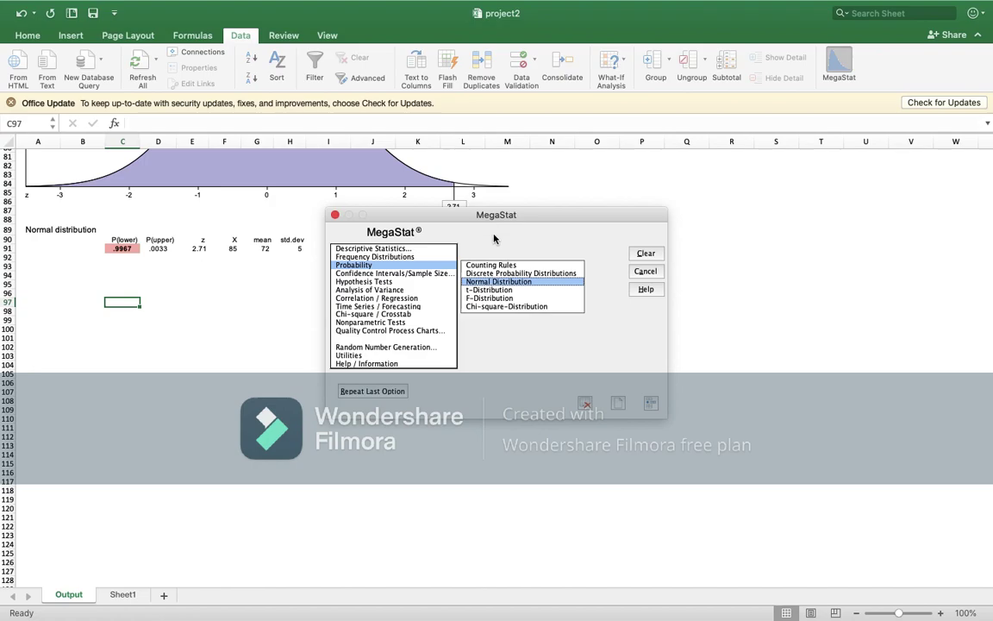
double_click(493, 287)
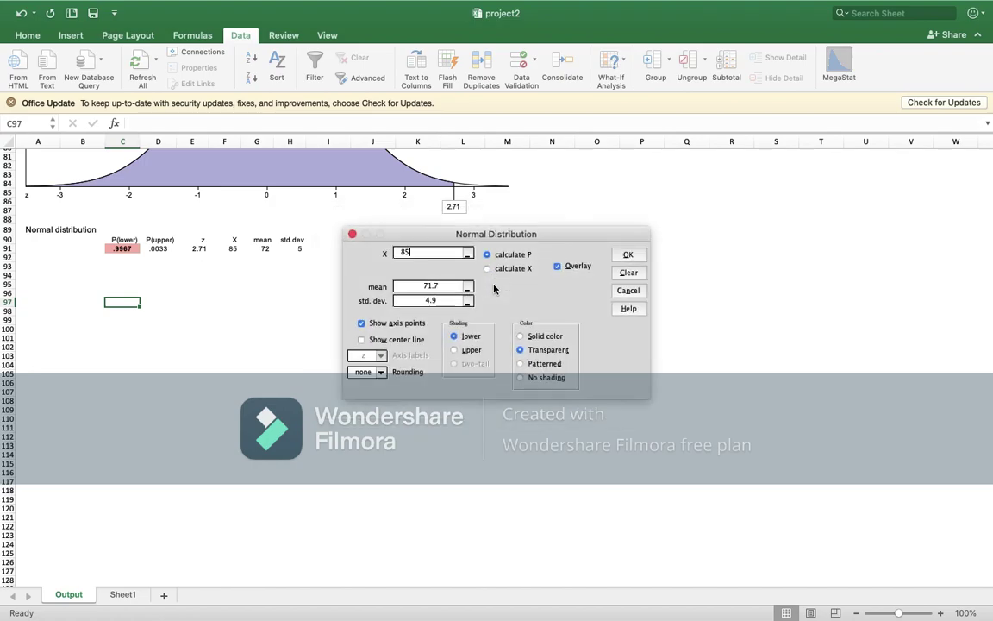
key(BackSpace)
mouse_move(707, 614)
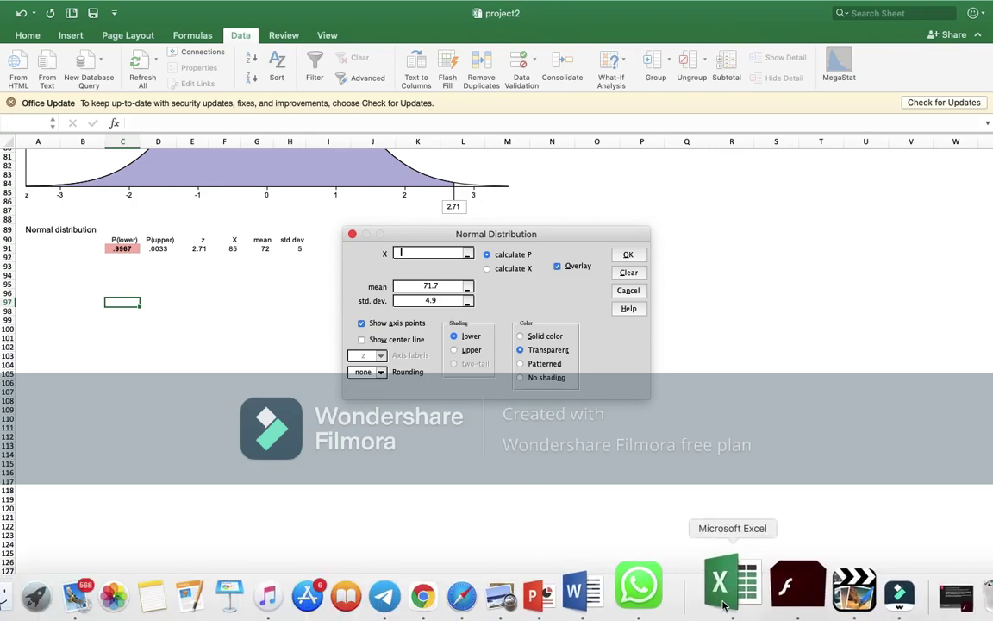
click(555, 599)
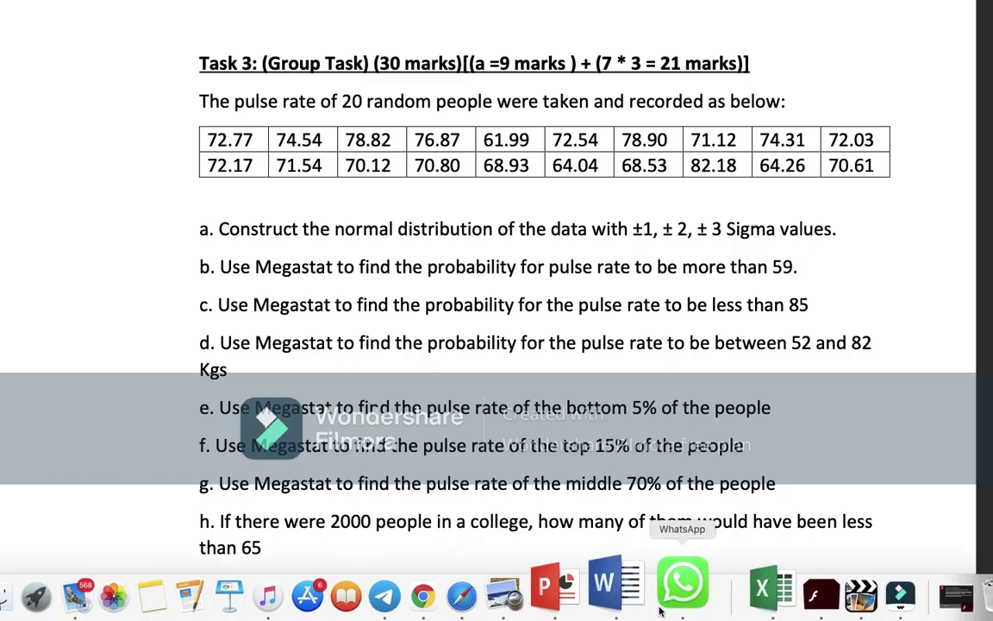
click(758, 595)
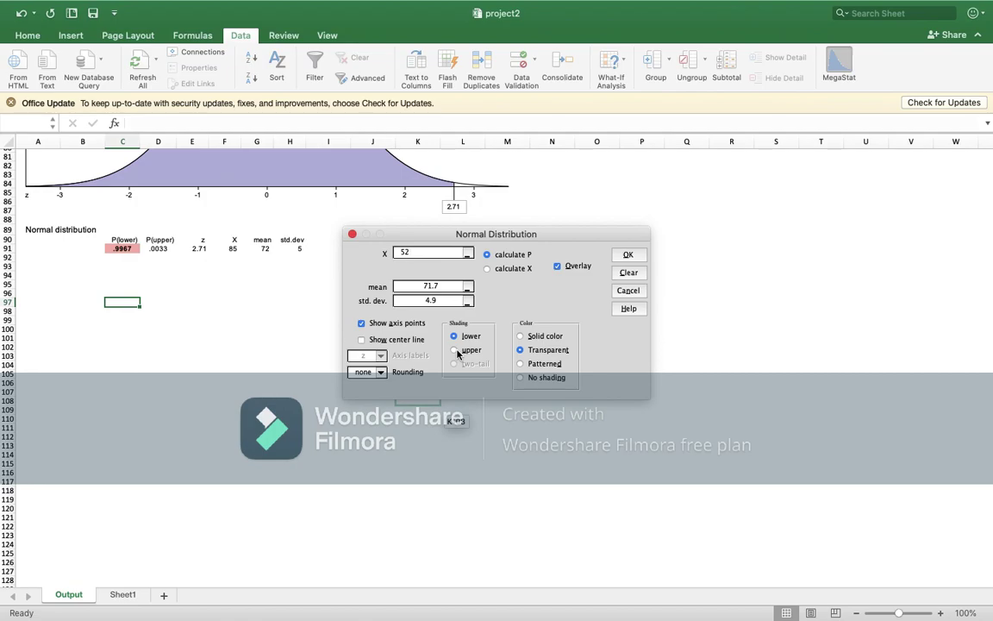
click(557, 267)
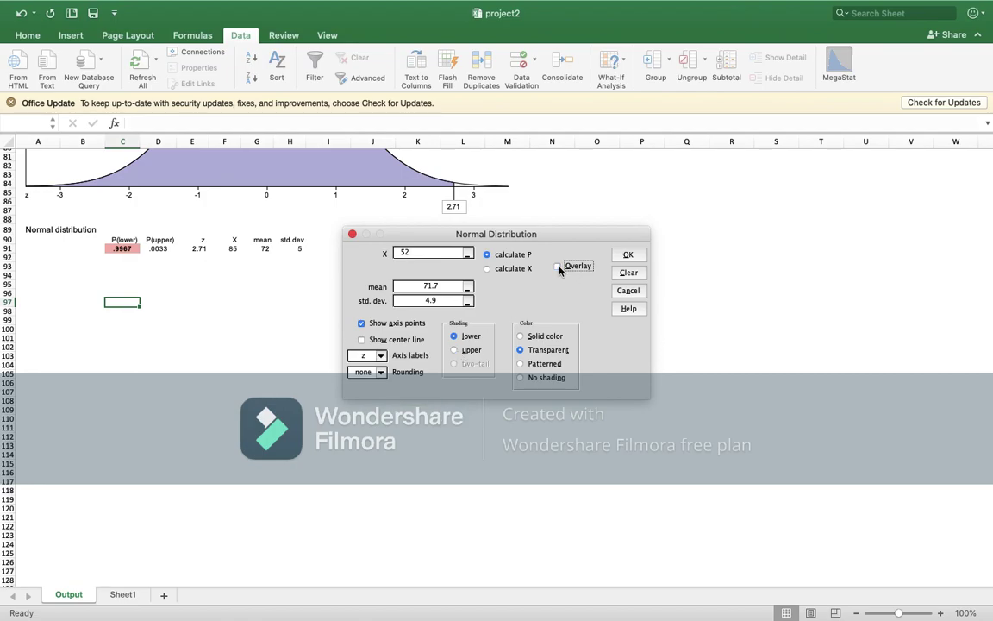
click(627, 256)
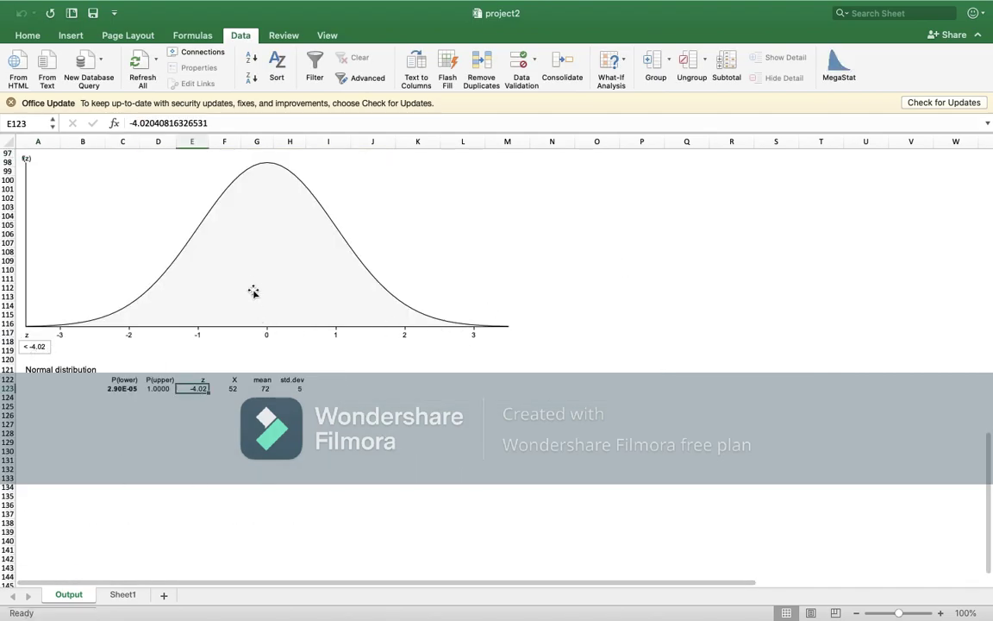
Step: Rerun Normal Distribution with X 82 overlaid on the X = 52 curve
click(126, 399)
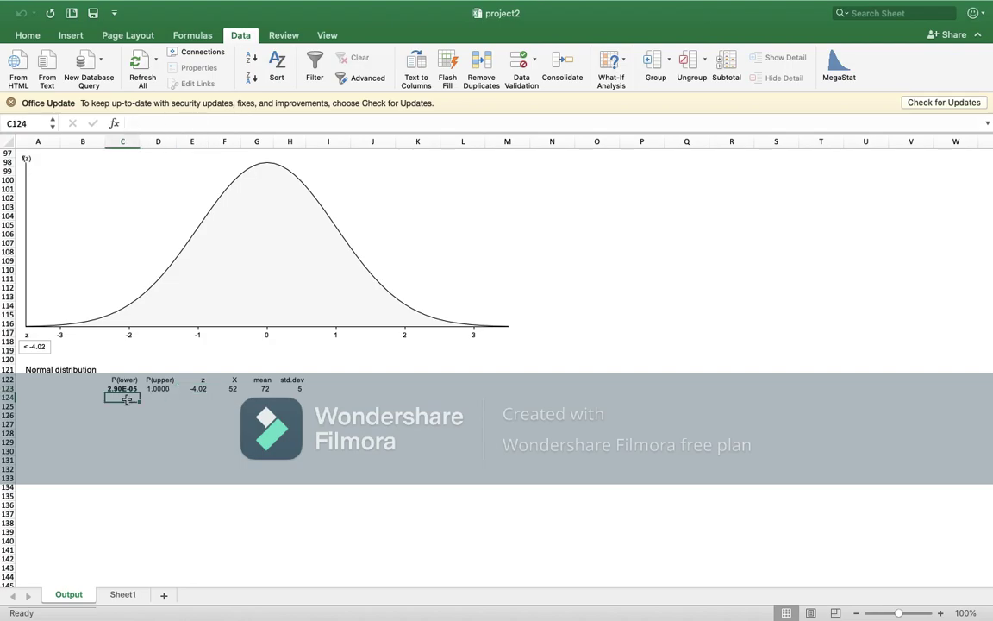
click(842, 69)
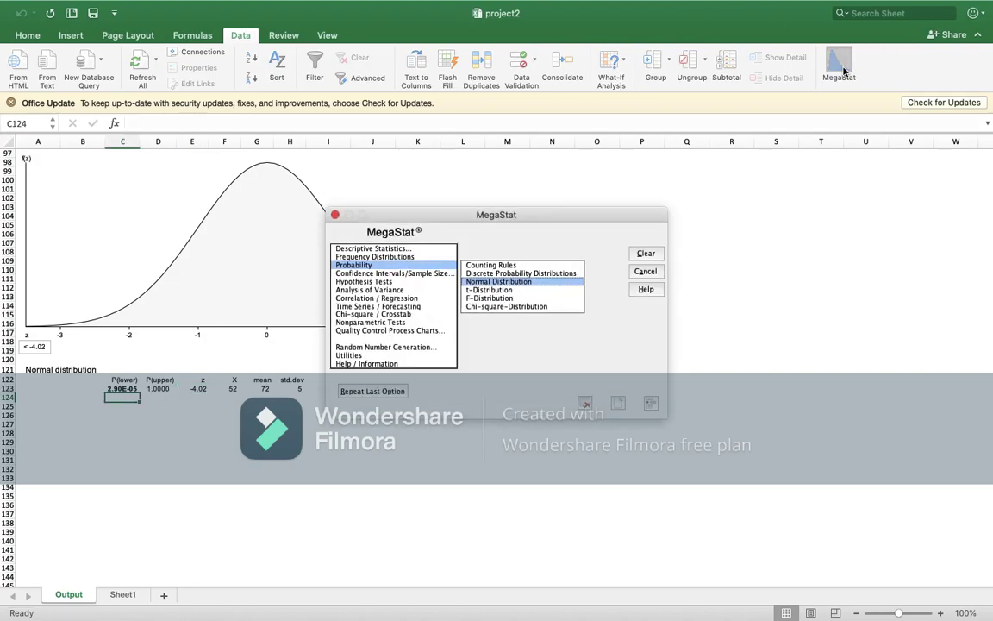
double_click(510, 282)
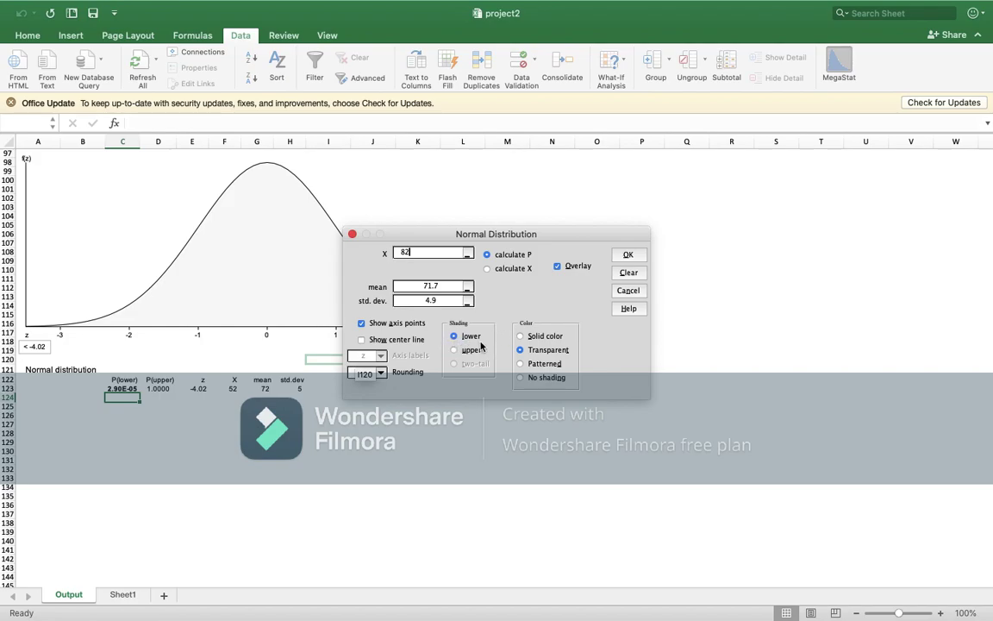
click(623, 257)
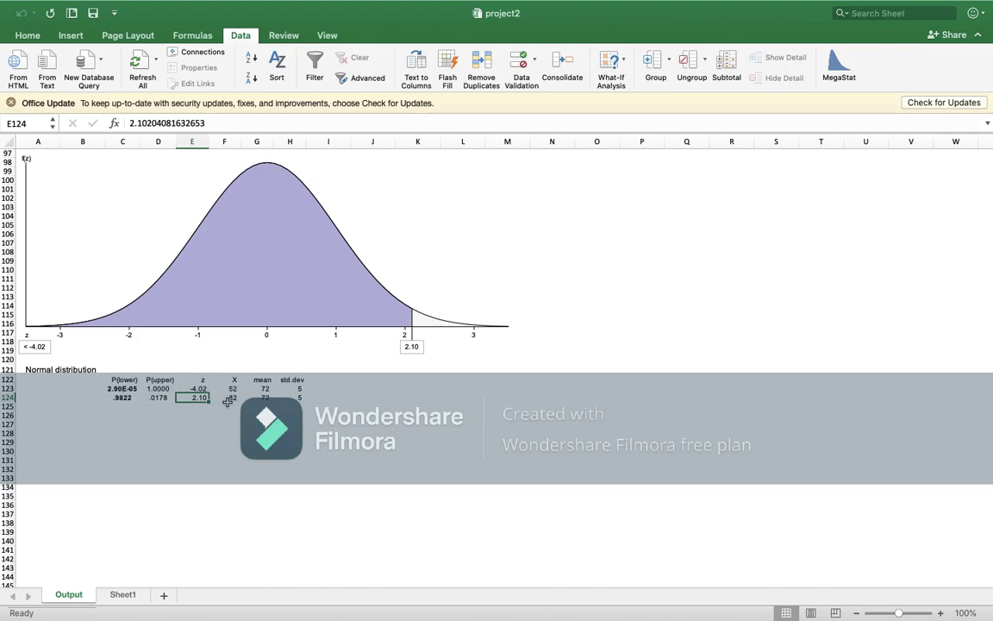
click(116, 407)
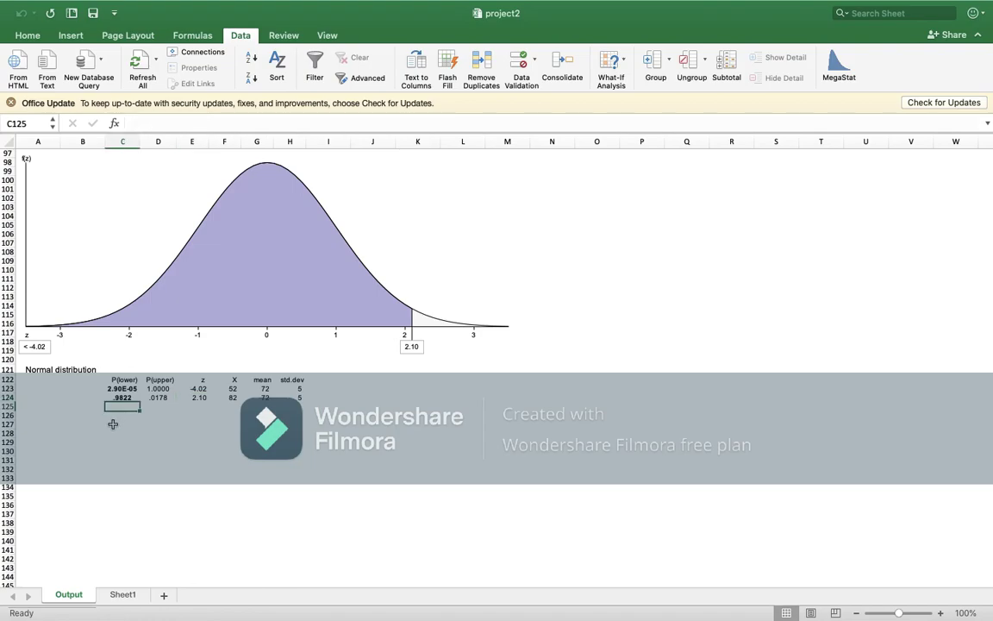
Step: Enter =C124-C123 in C125 to get the 52–82 probability of 9.82E-01
text(=)
click(122, 399)
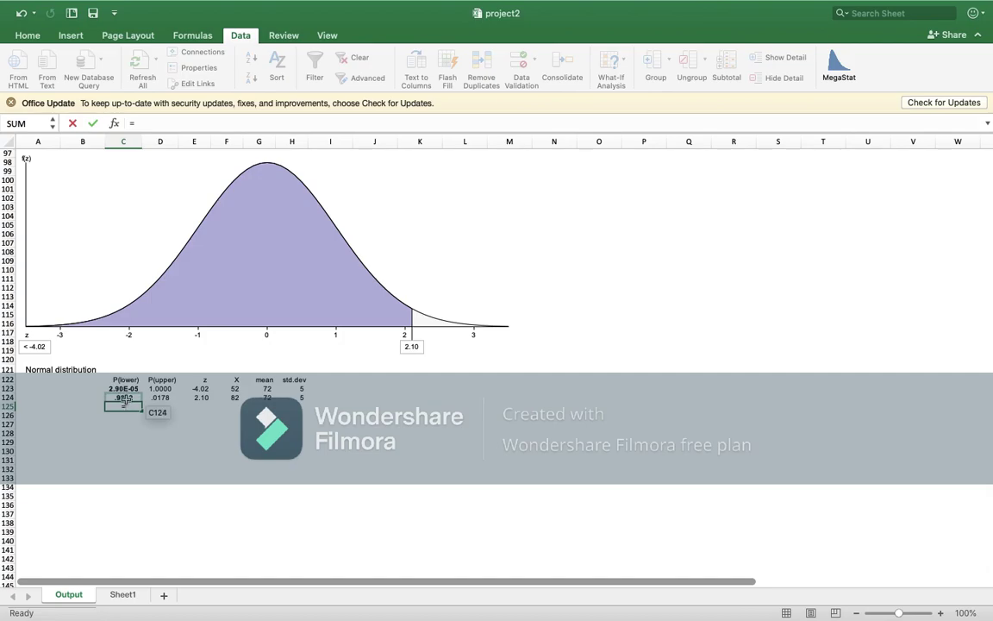
click(124, 398)
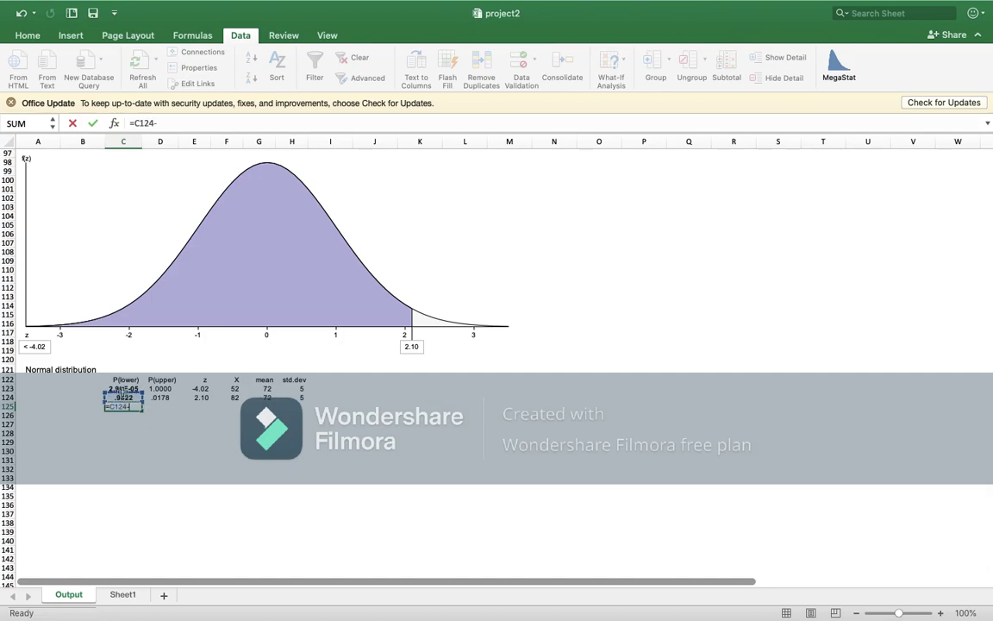
click(122, 389)
key(Return)
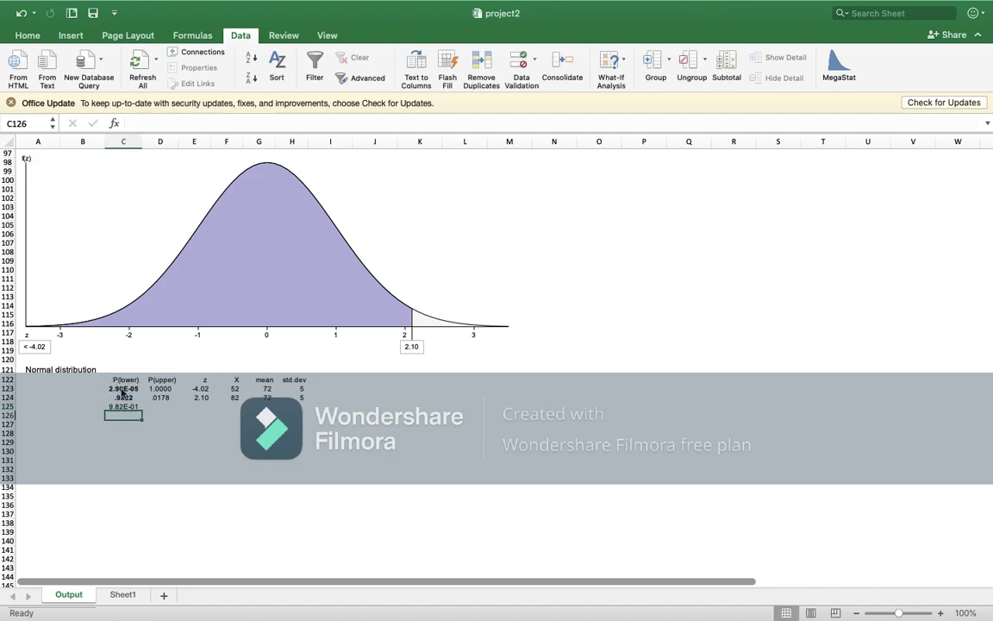
Step: Highlight the C125 result with a fill colour
click(121, 406)
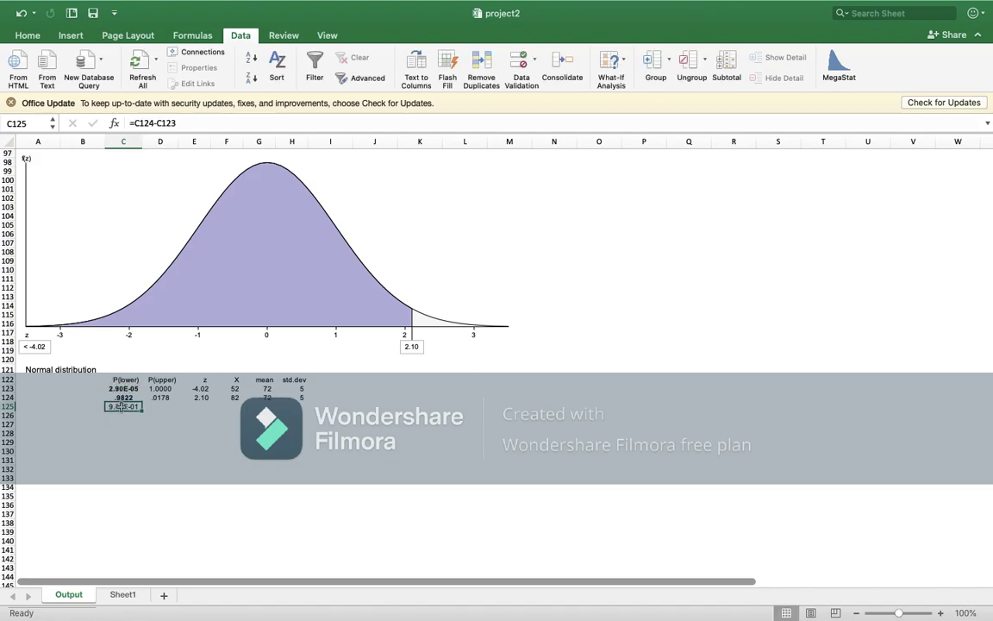
click(27, 35)
click(208, 78)
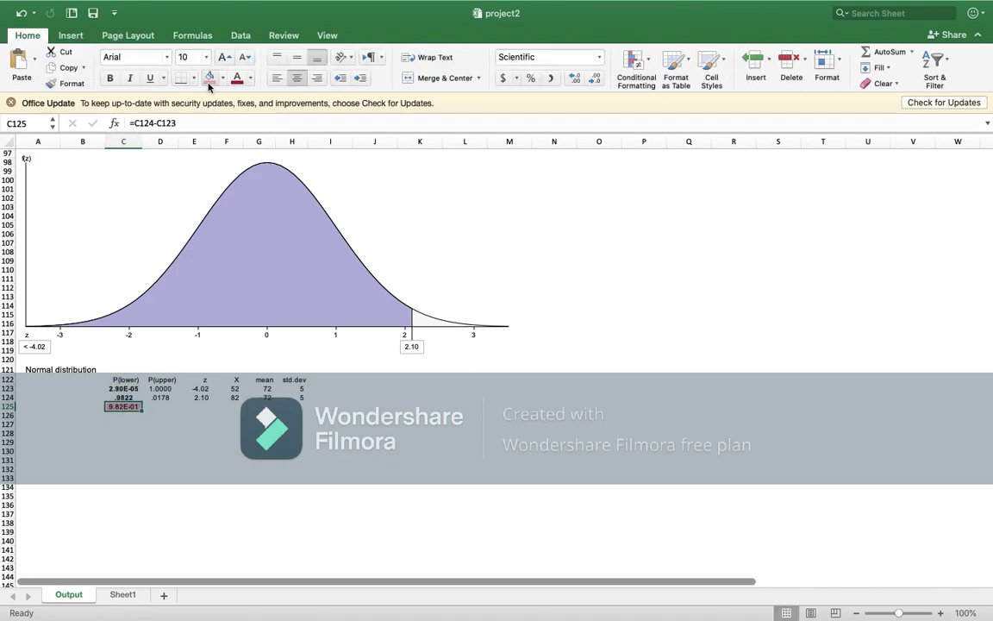